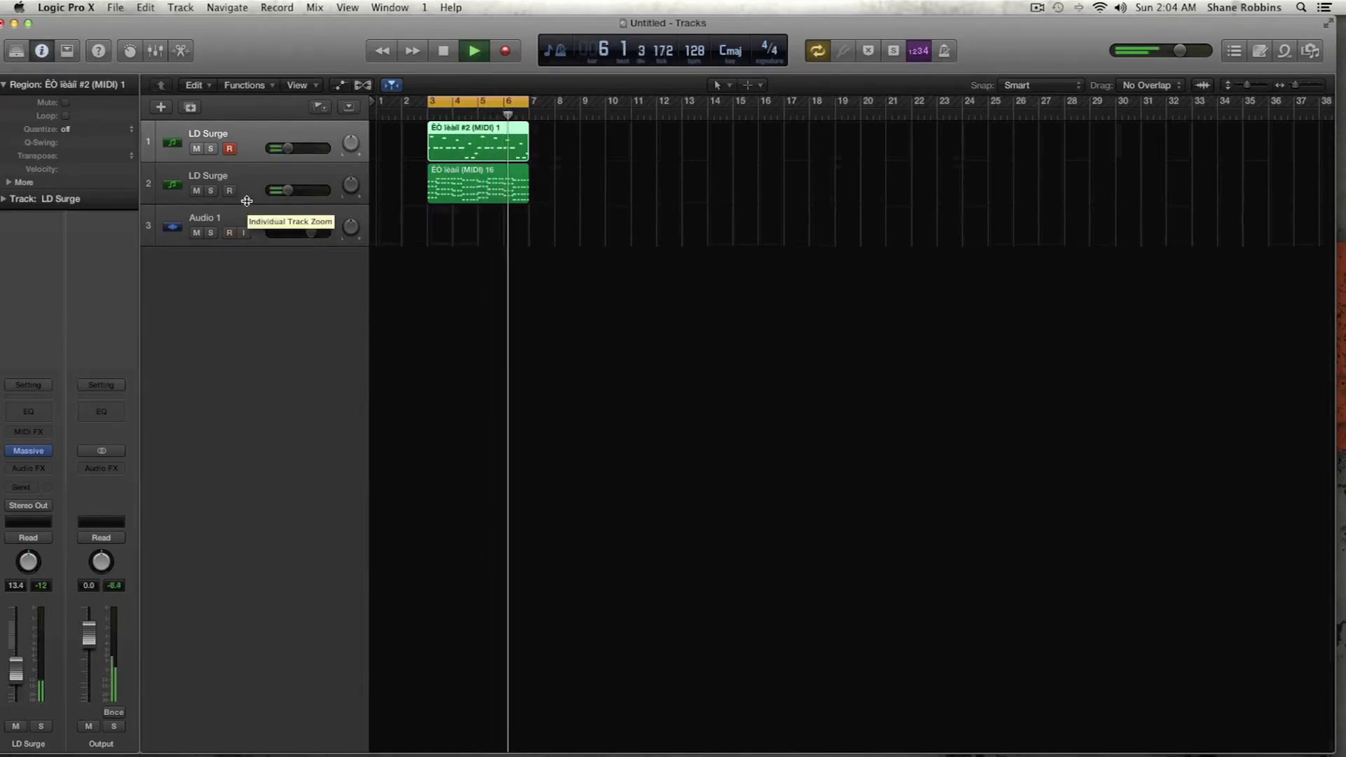
# - Stop playback and clear the Bitcrush effect from Insert 1 by setting it to None
pyautogui.press('space')
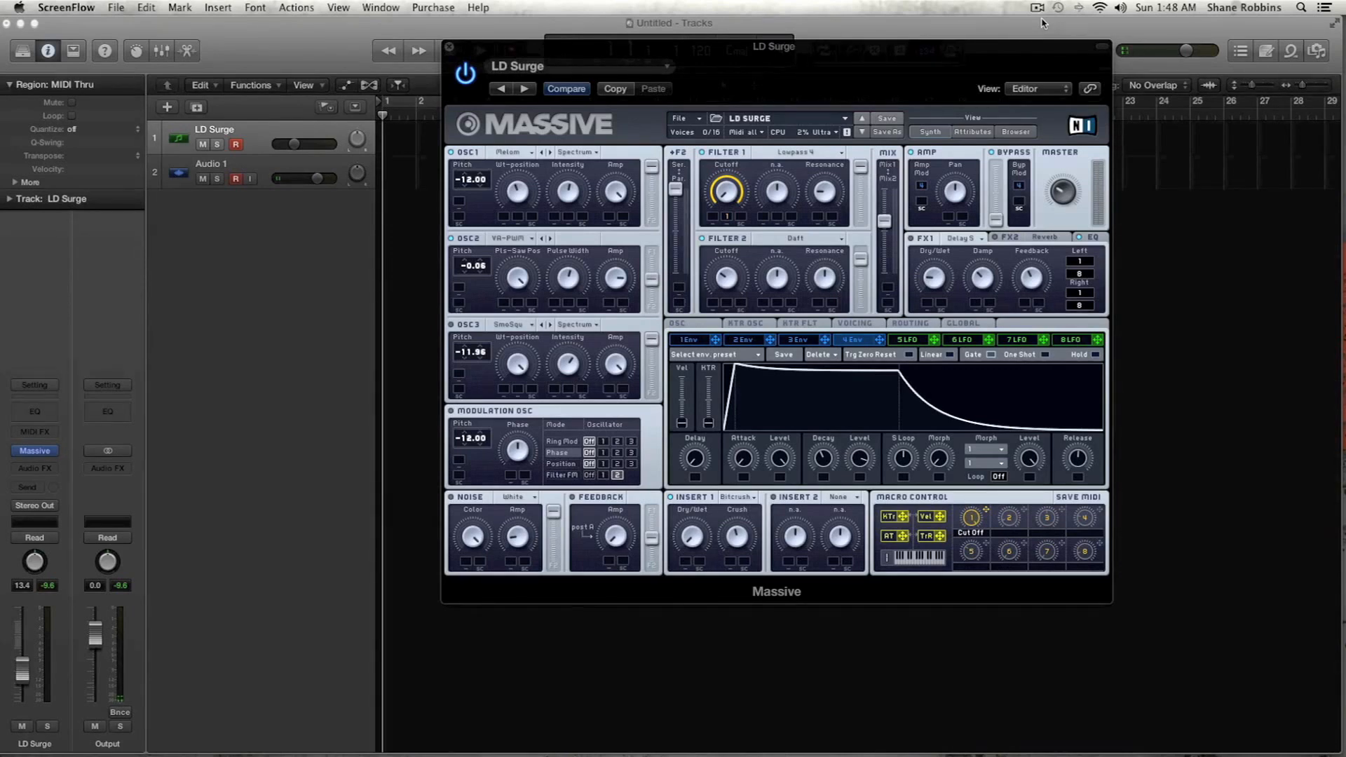
pyautogui.click(736, 498)
pyautogui.click(736, 501)
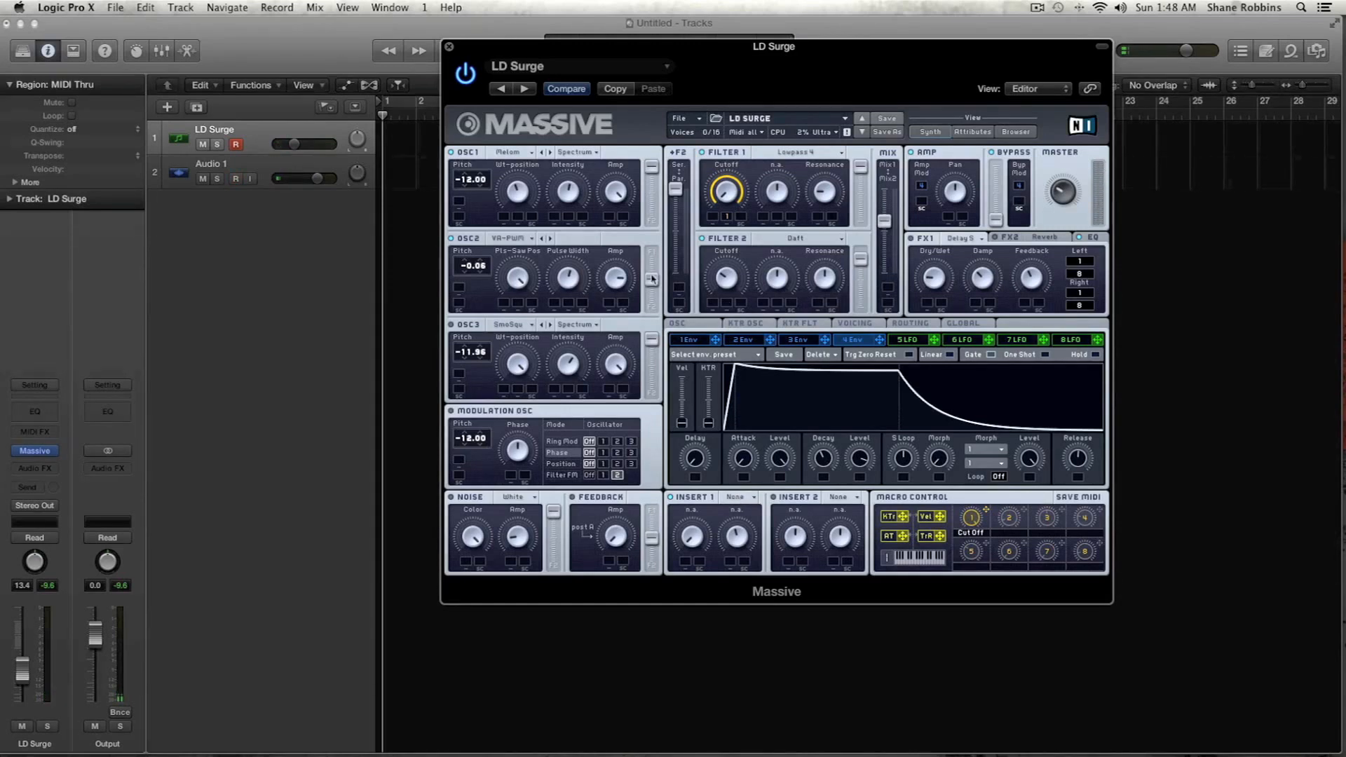
# - Look through OSC1's wavetables keeping the current one, and set OSC2 to the Square-Saw I wavetable with pitch -0.07
pyautogui.click(510, 151)
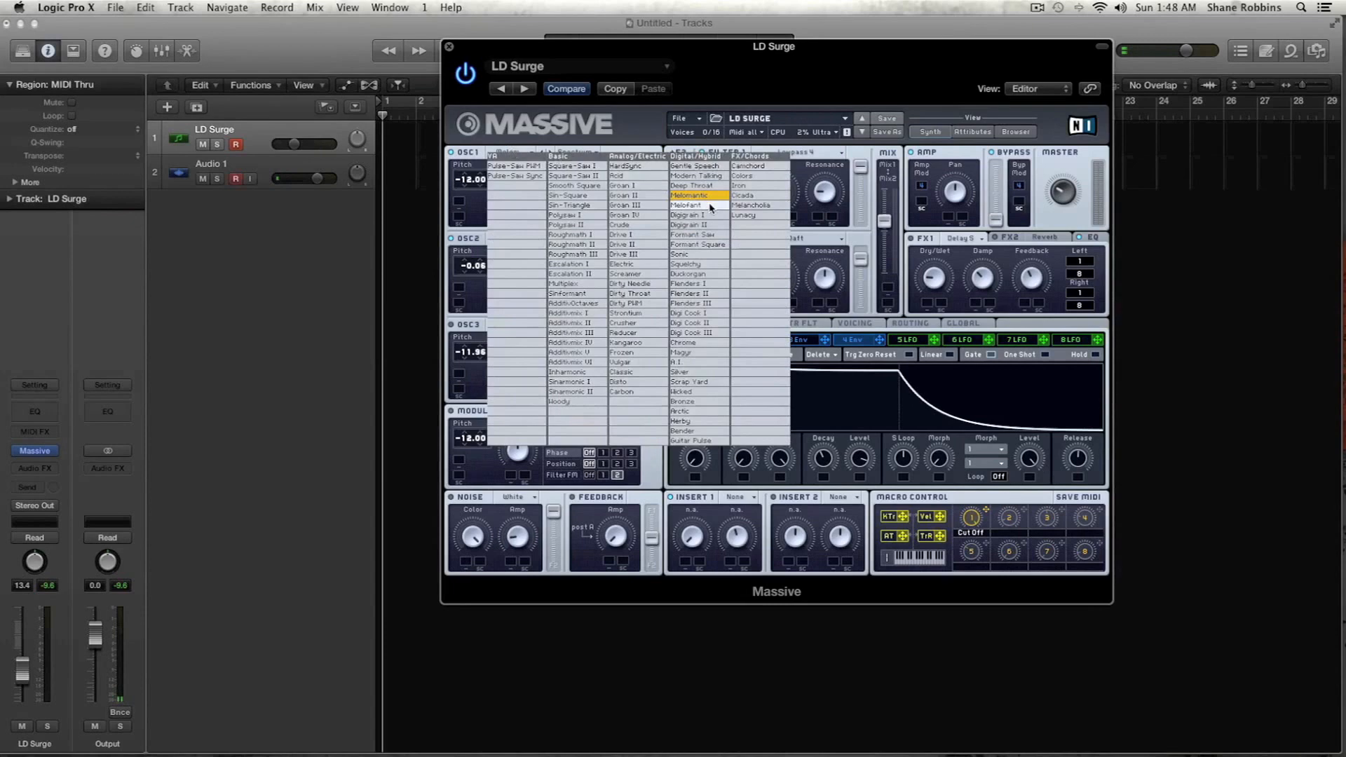
pyautogui.click(475, 201)
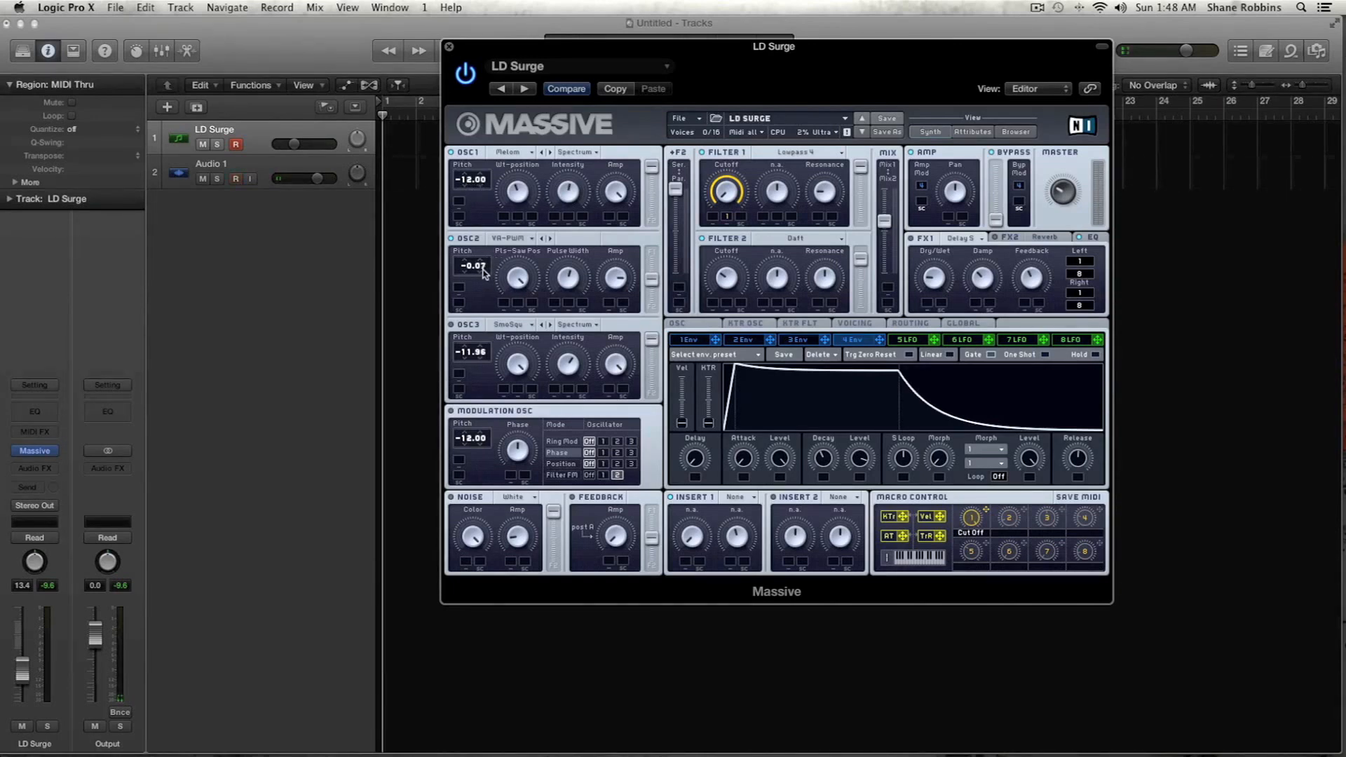
pyautogui.click(531, 239)
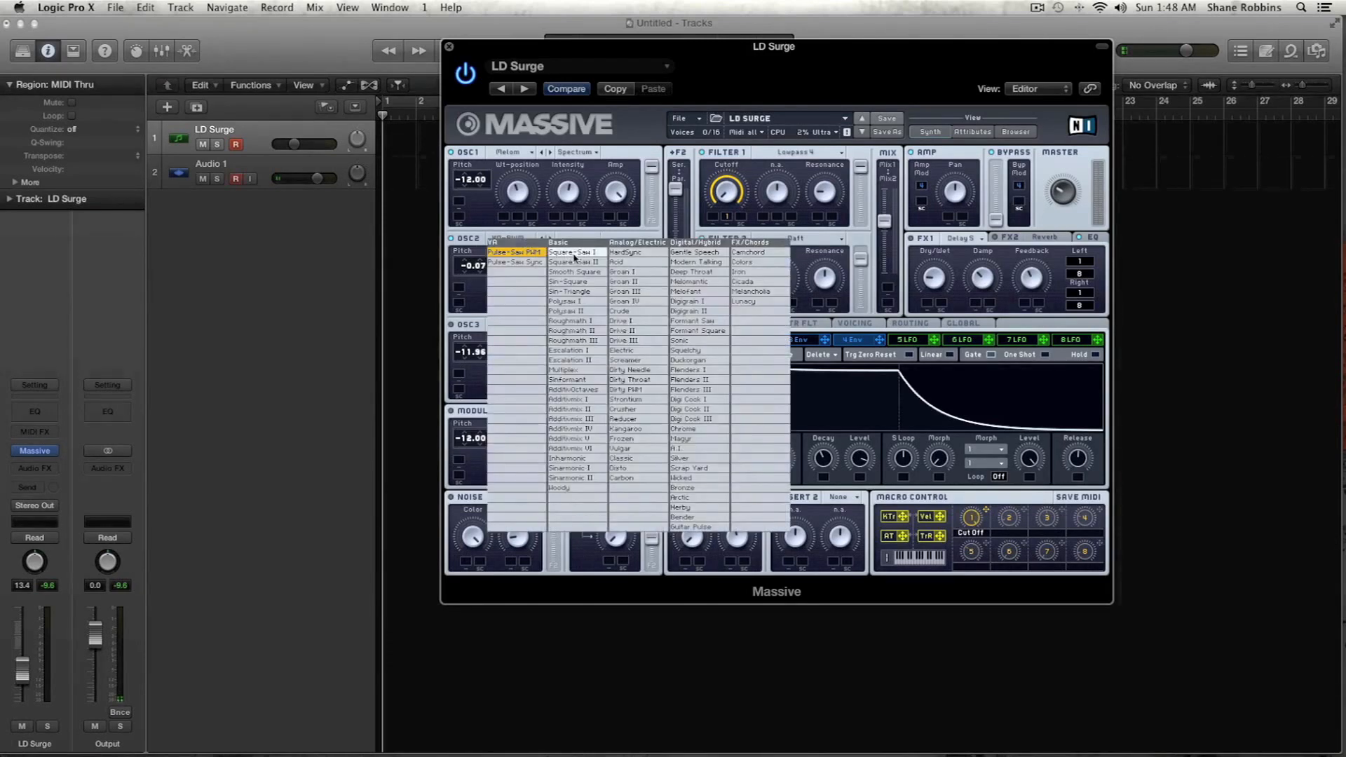
pyautogui.click(575, 254)
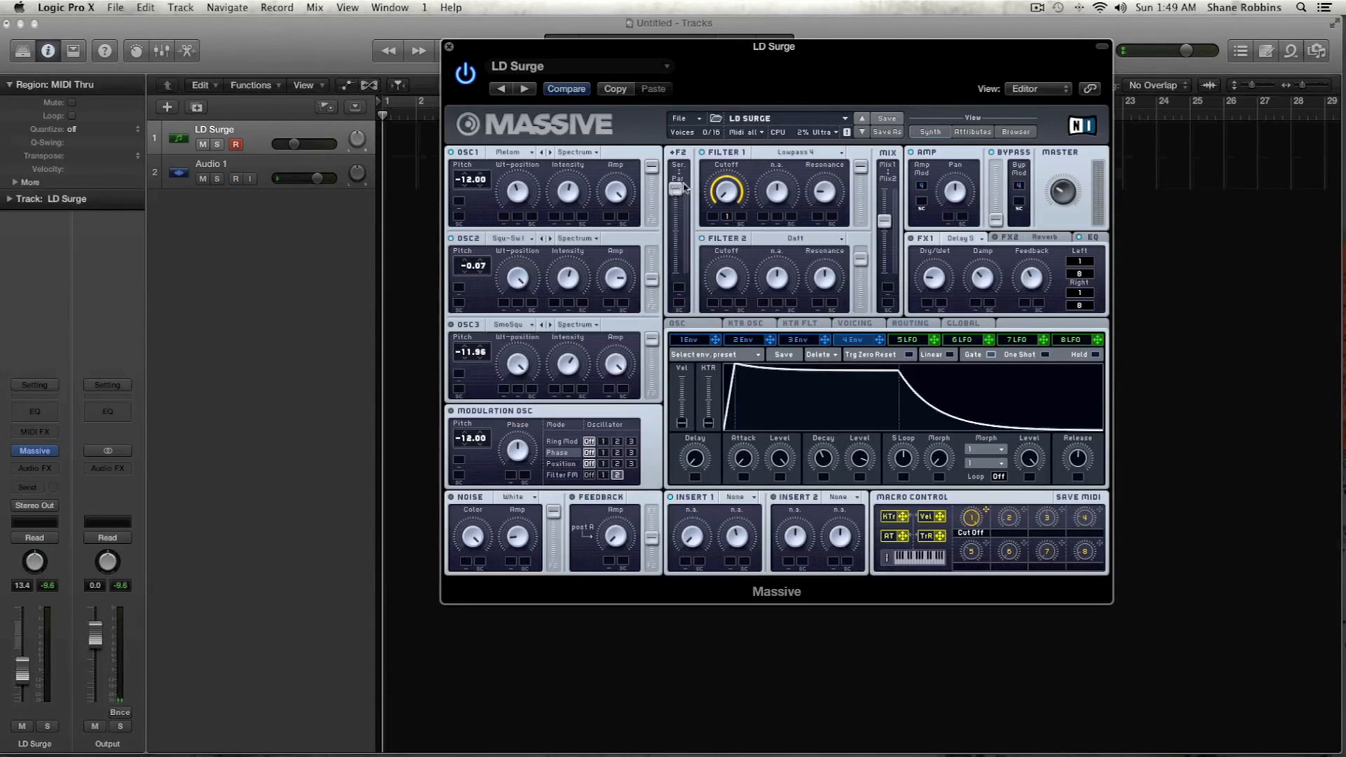
# - Set Filter 1 to Lowpass 4 with macro 1 assigned to its cutoff, and pull Filter 2's output level to minimum
pyautogui.click(809, 153)
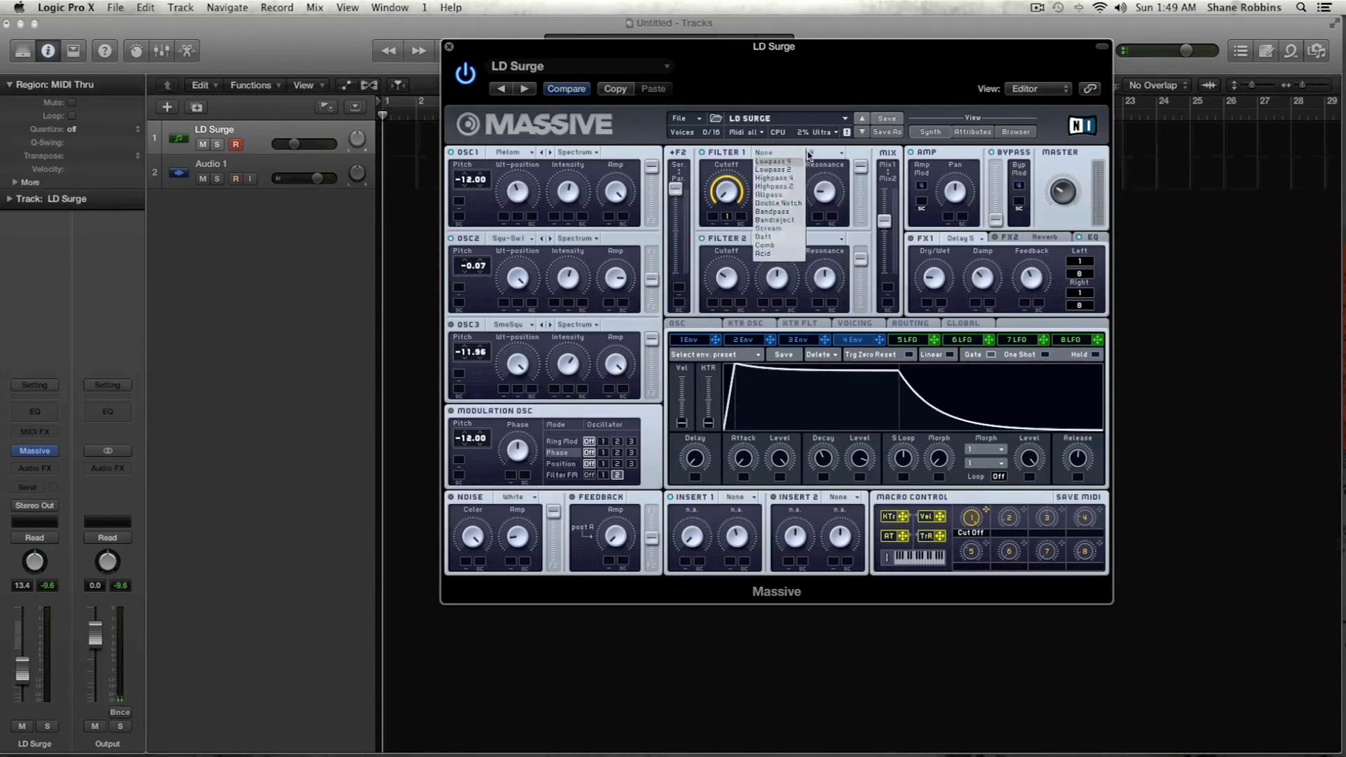
pyautogui.click(757, 162)
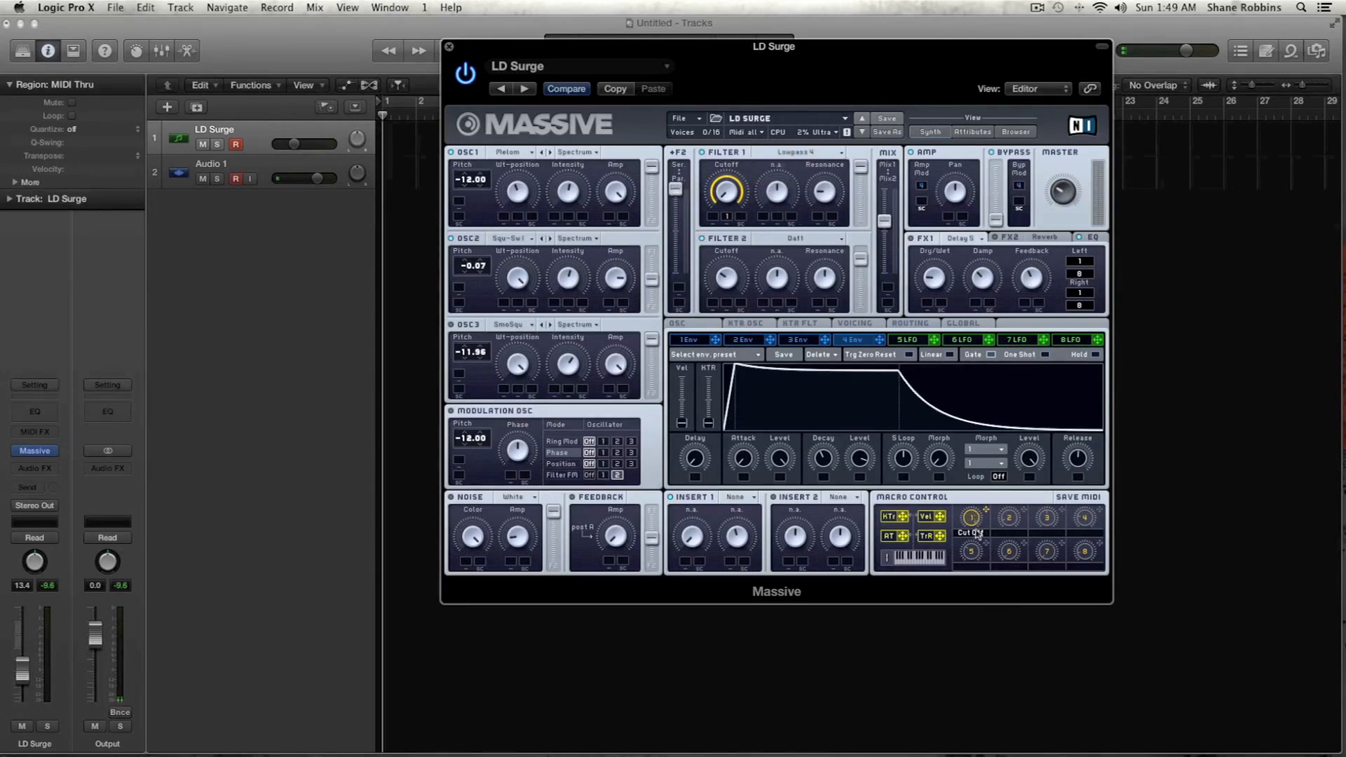
pyautogui.moveTo(985, 511); pyautogui.dragTo(729, 219)
pyautogui.moveTo(861, 258); pyautogui.dragTo(879, 336)
# - Give envelope 1 a decay down to minimum level and assign it to OSC1's pitch with an amount of 24.15
pyautogui.click(703, 341)
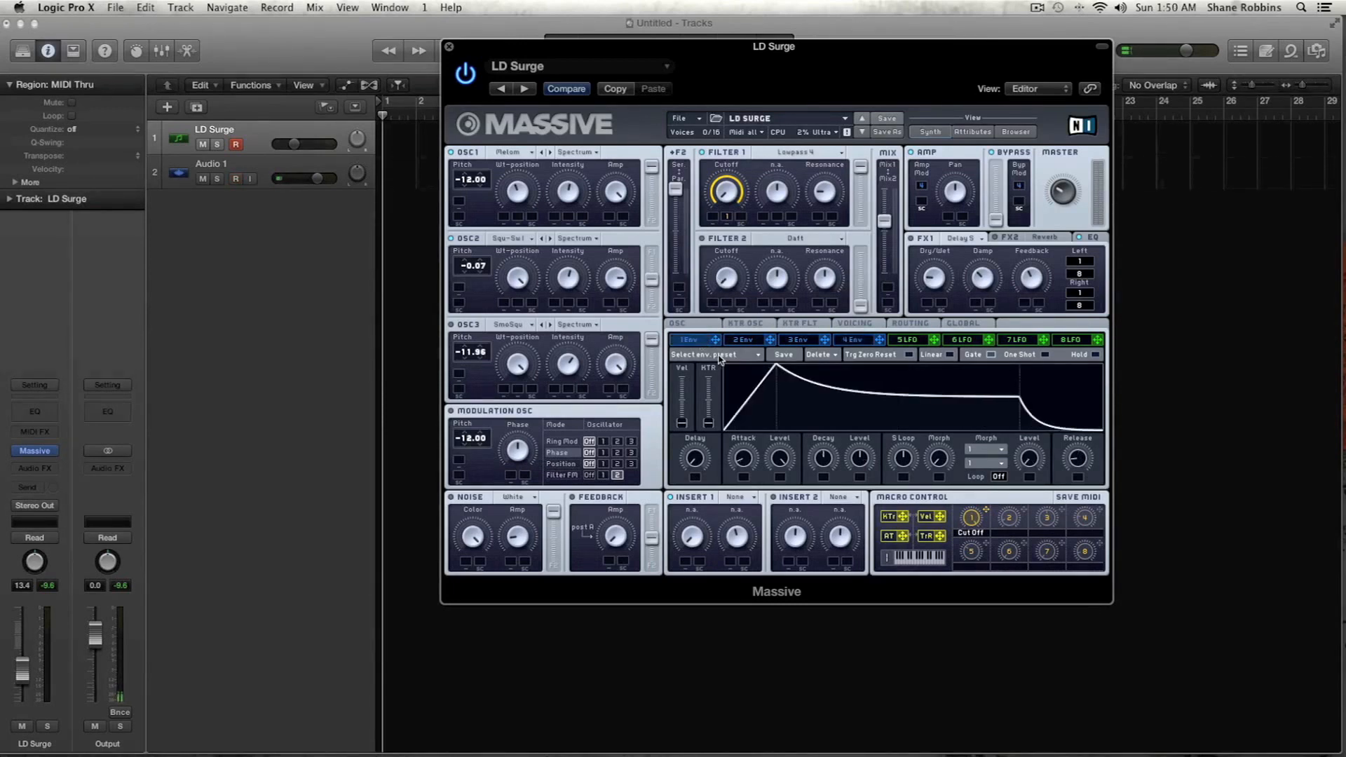
pyautogui.moveTo(743, 457); pyautogui.dragTo(744, 471)
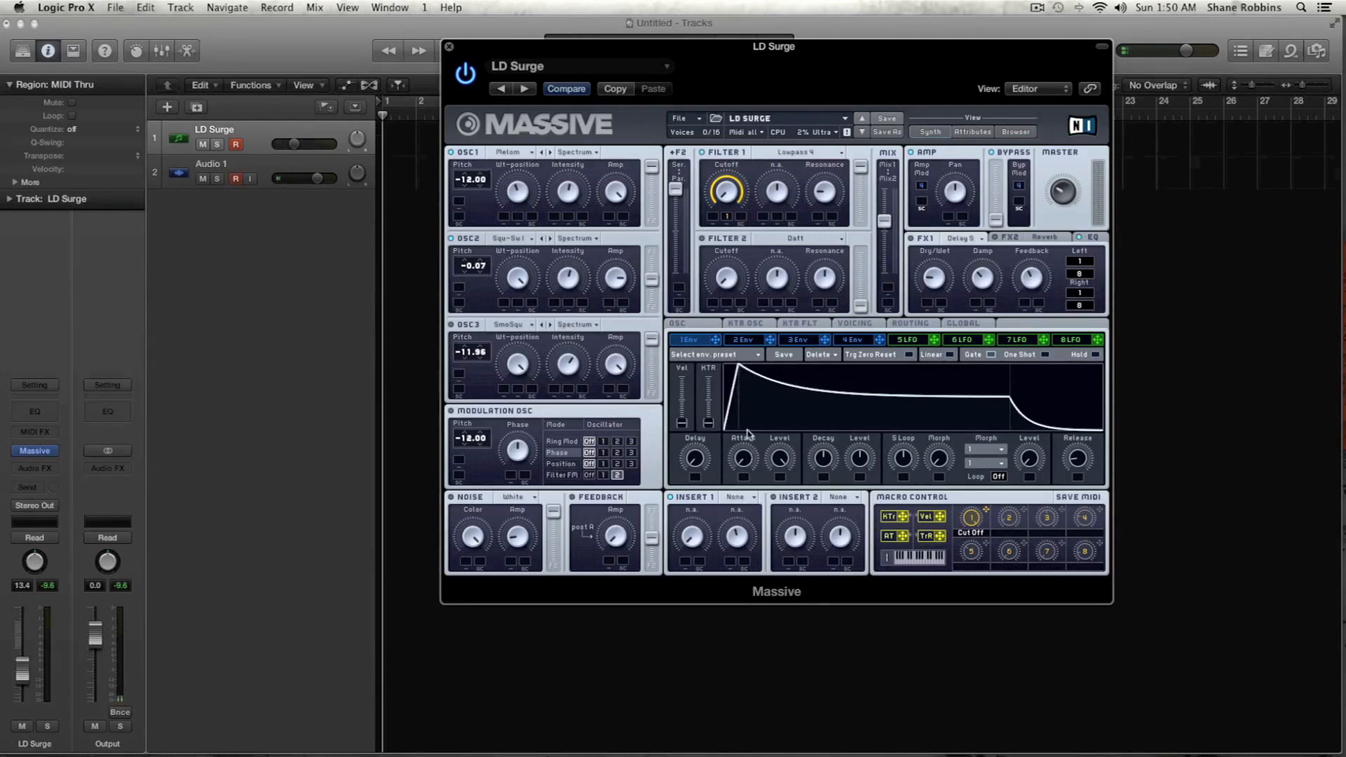
pyautogui.moveTo(831, 456); pyautogui.dragTo(857, 513)
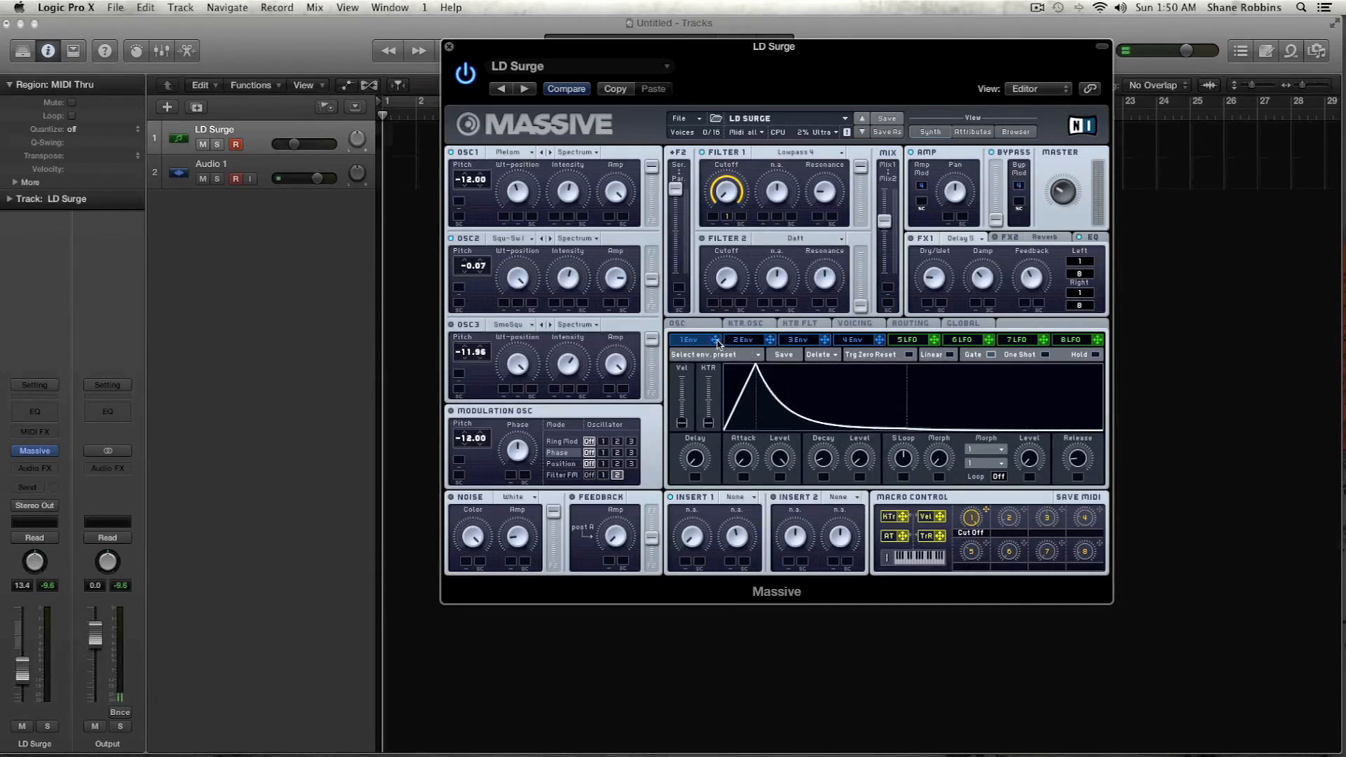
pyautogui.moveTo(507, 219); pyautogui.dragTo(474, 186)
pyautogui.moveTo(473, 183); pyautogui.dragTo(476, 172)
# - Try longer and shorter decay times on envelope 1 and settle on a short decay
pyautogui.moveTo(831, 462); pyautogui.dragTo(830, 429)
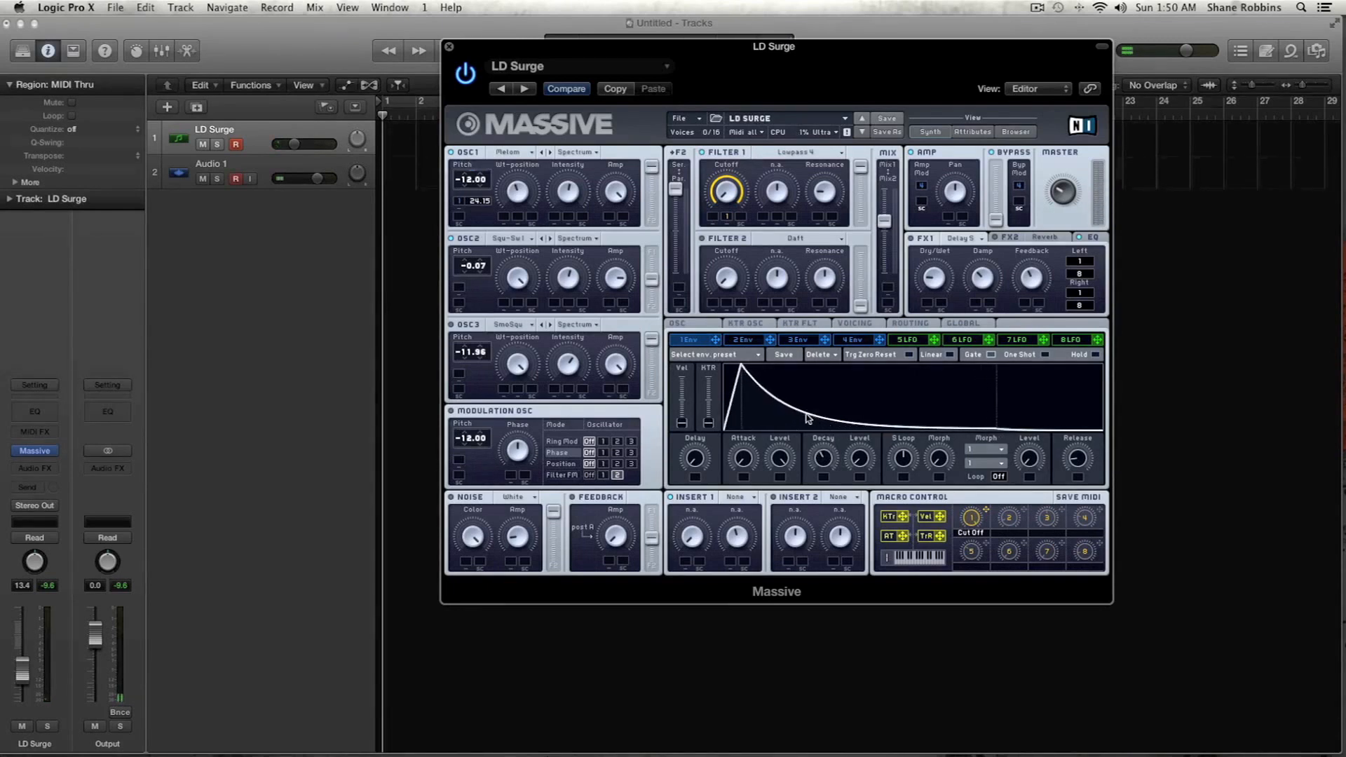
pyautogui.moveTo(829, 463); pyautogui.dragTo(829, 450)
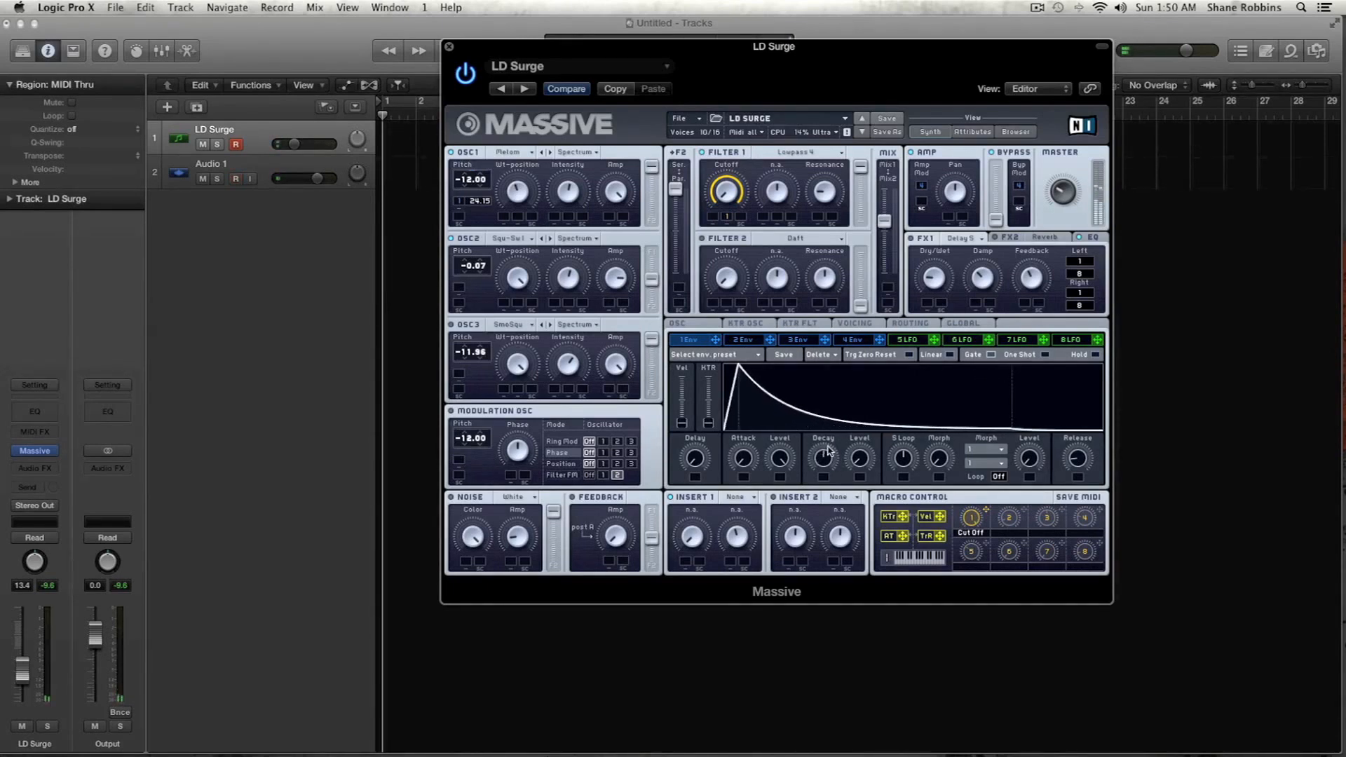
pyautogui.moveTo(829, 450)
pyautogui.mouseDown()
pyautogui.moveTo(832, 508)
pyautogui.moveTo(830, 452)
pyautogui.mouseUp()
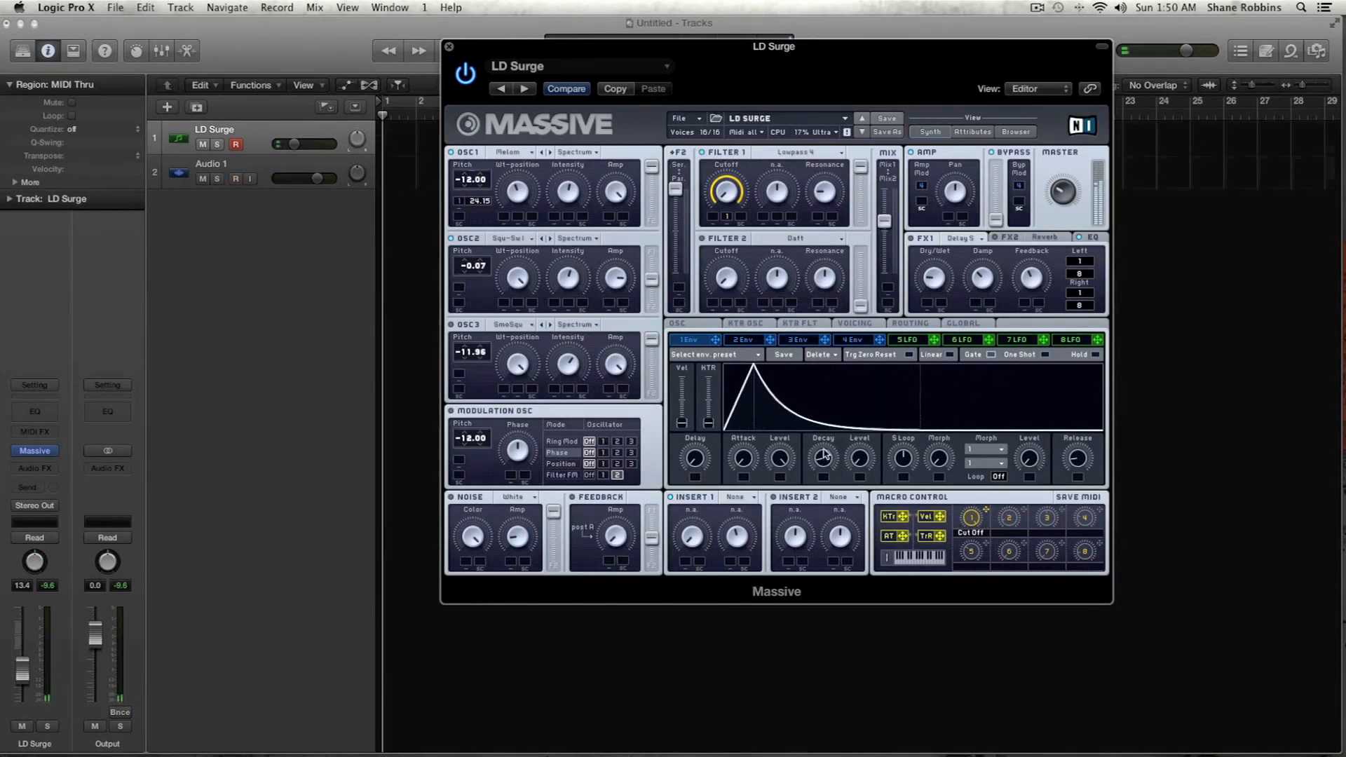
pyautogui.moveTo(824, 464); pyautogui.dragTo(826, 480)
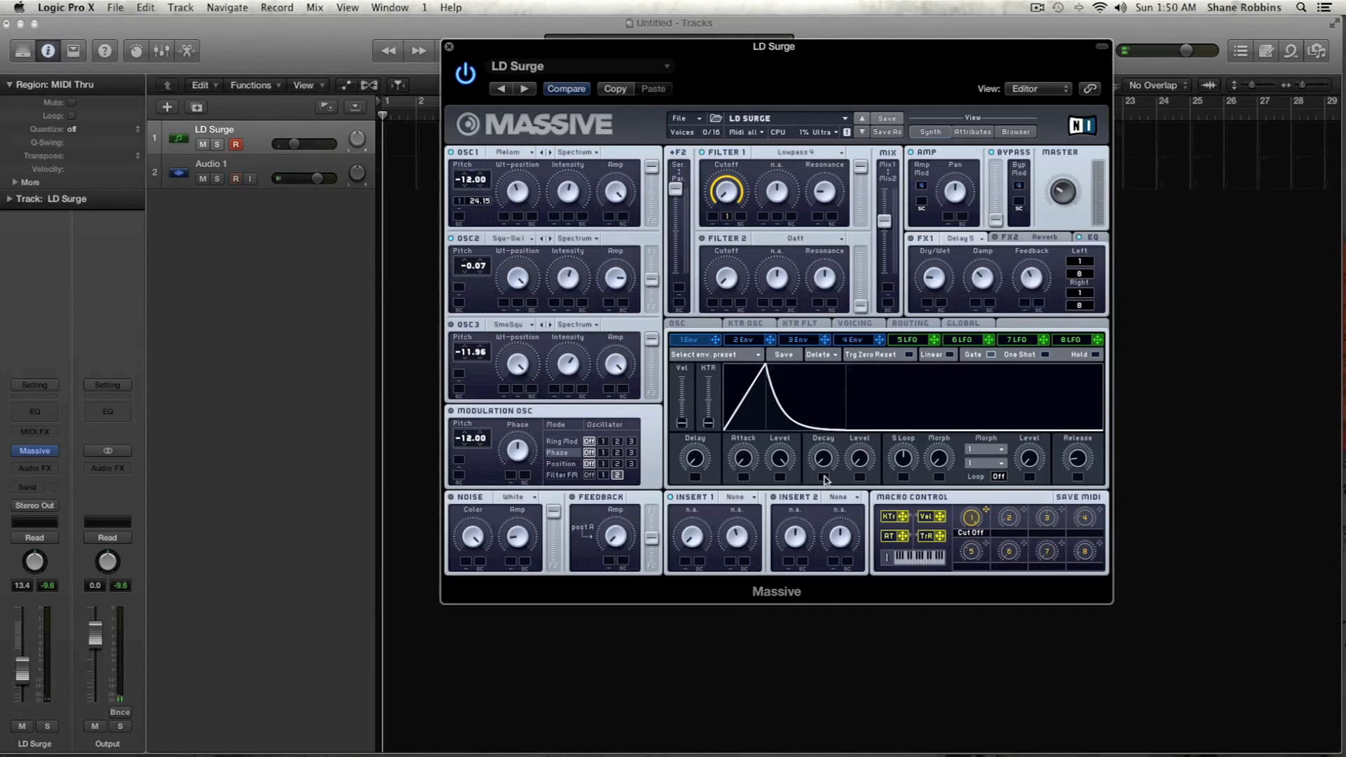
pyautogui.moveTo(825, 479); pyautogui.dragTo(824, 466)
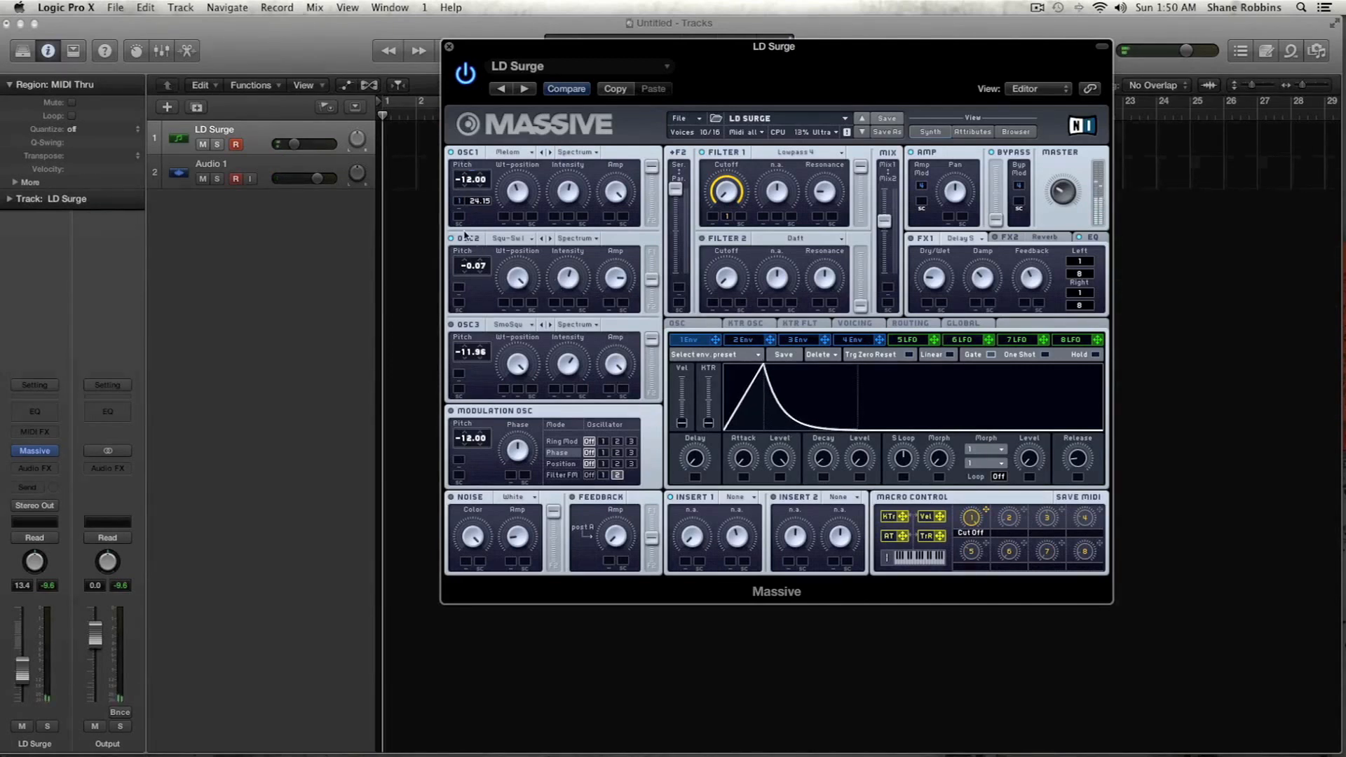
# - Set the envelope 1 pitch modulation to 48.12 on OSC1 and -12.38 on OSC2
pyautogui.moveTo(457, 203); pyautogui.dragTo(458, 182)
pyautogui.moveTo(457, 179); pyautogui.dragTo(458, 171)
pyautogui.moveTo(455, 292); pyautogui.dragTo(458, 307)
# - Reshape envelope 4 with a shorter decay and a lower decay level
pyautogui.click(864, 341)
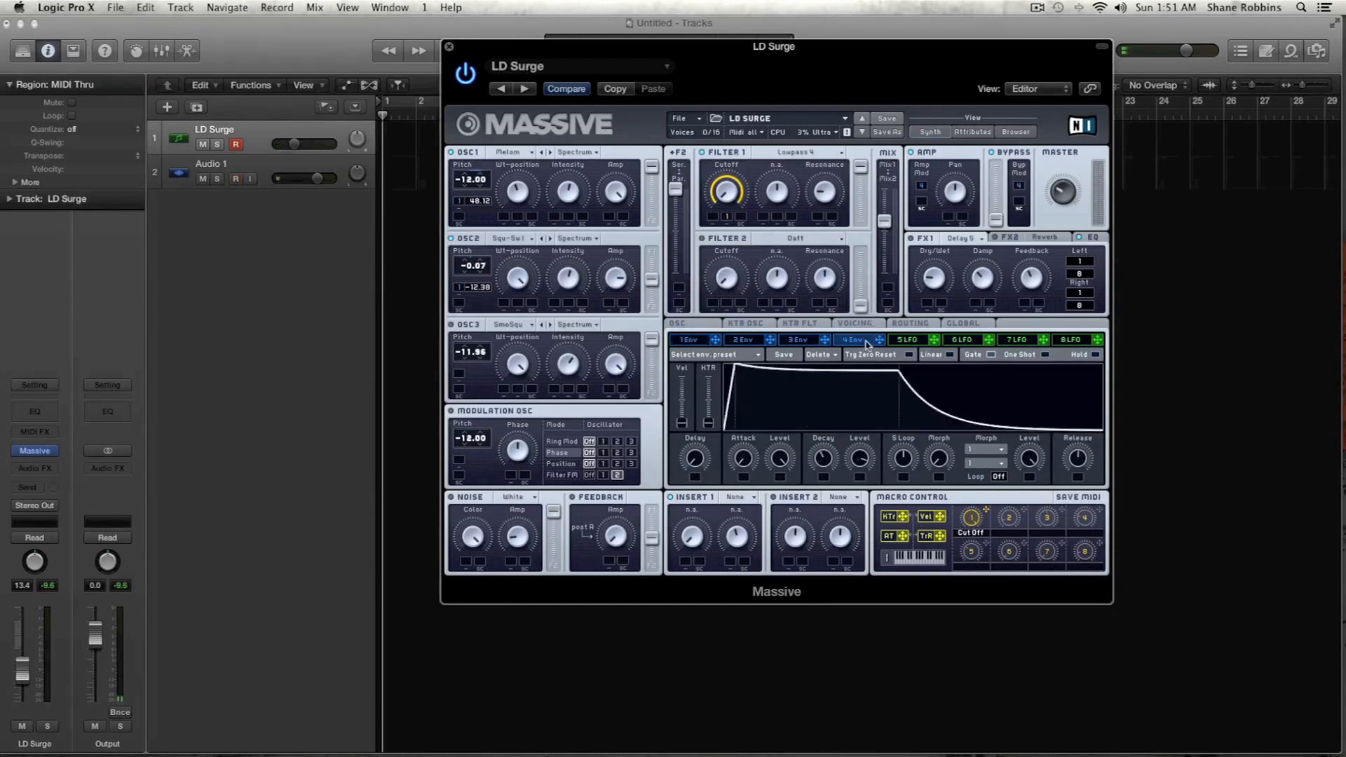
pyautogui.moveTo(869, 454); pyautogui.dragTo(827, 463)
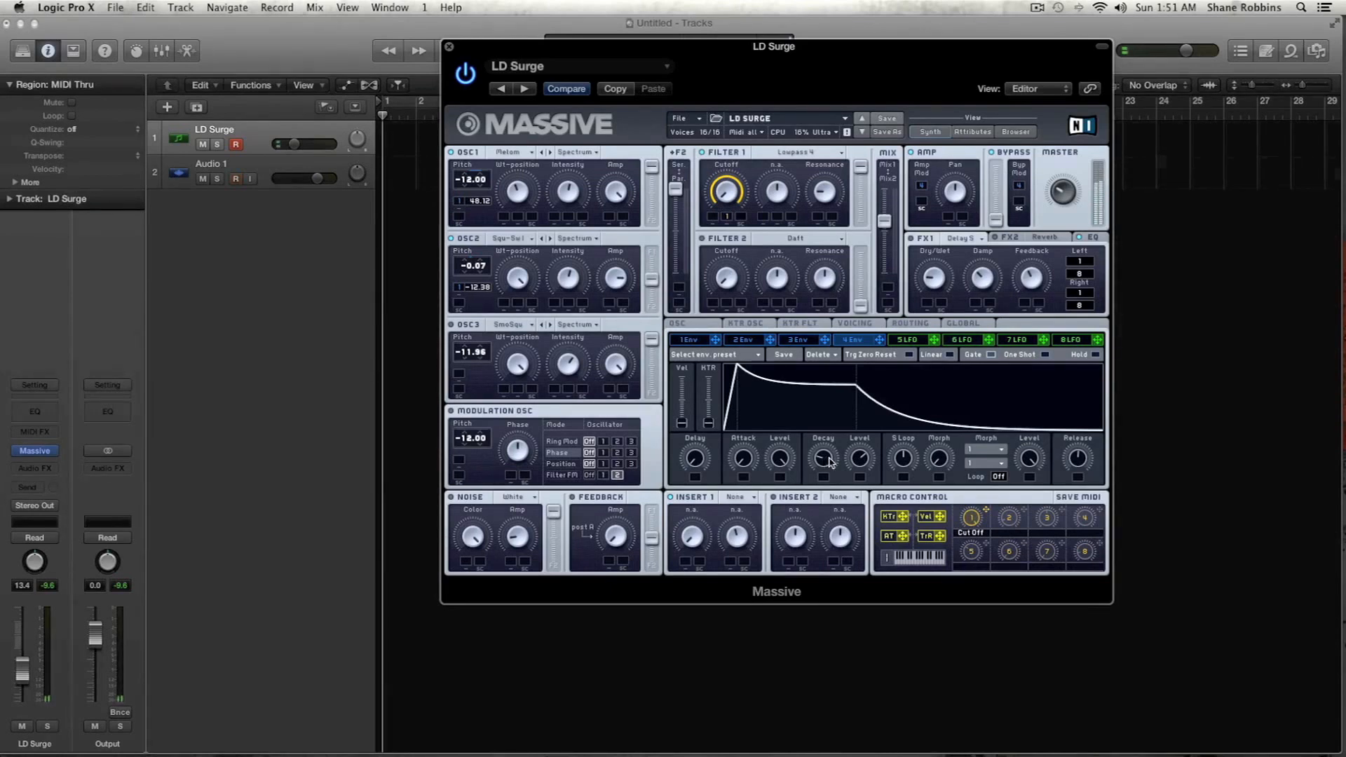
pyautogui.moveTo(860, 457); pyautogui.dragTo(861, 463)
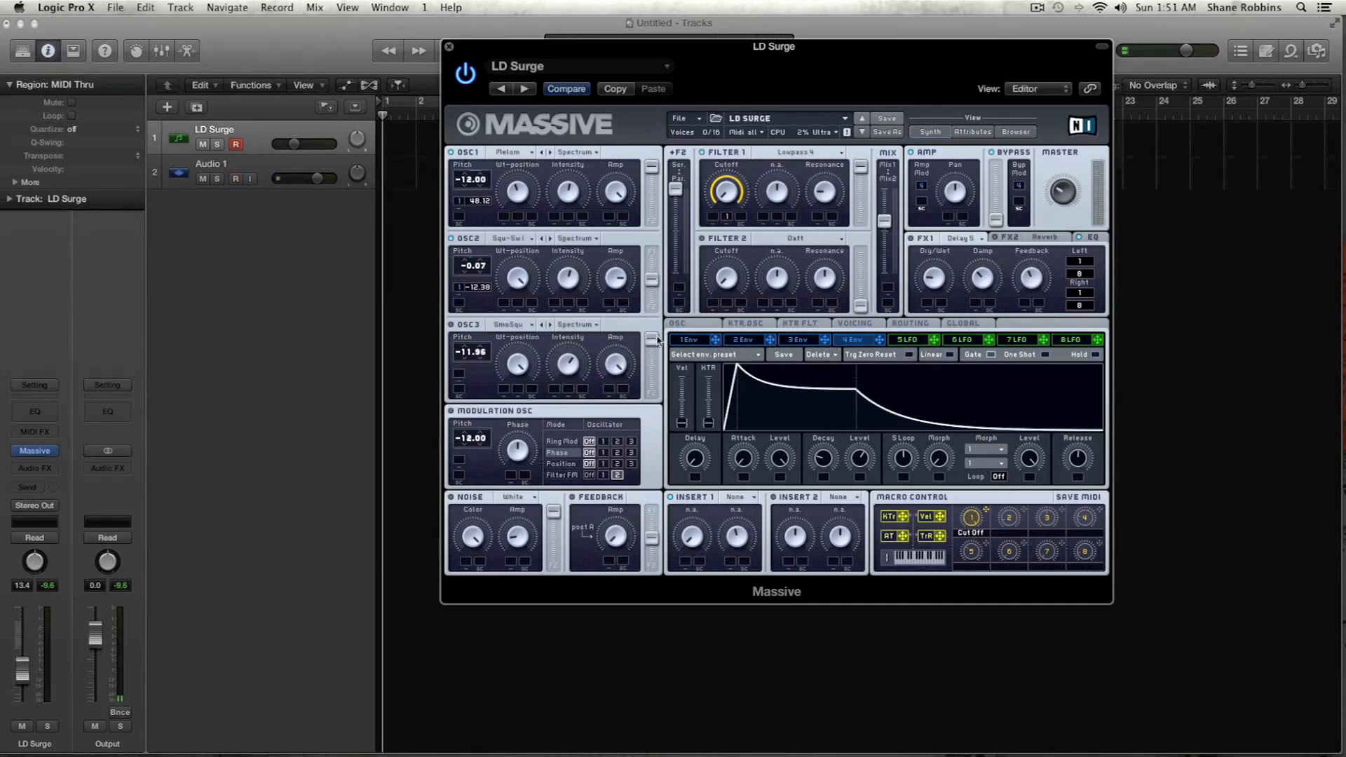
# - Modulate Filter 1's cutoff with envelopes 1 and 4, raise the cutoff, and shift the filter routing toward Par and the mix to Mix1
pyautogui.moveTo(715, 340); pyautogui.dragTo(712, 219)
pyautogui.moveTo(880, 340); pyautogui.dragTo(742, 218)
pyautogui.moveTo(675, 192); pyautogui.dragTo(676, 288)
pyautogui.moveTo(727, 193); pyautogui.dragTo(726, 165)
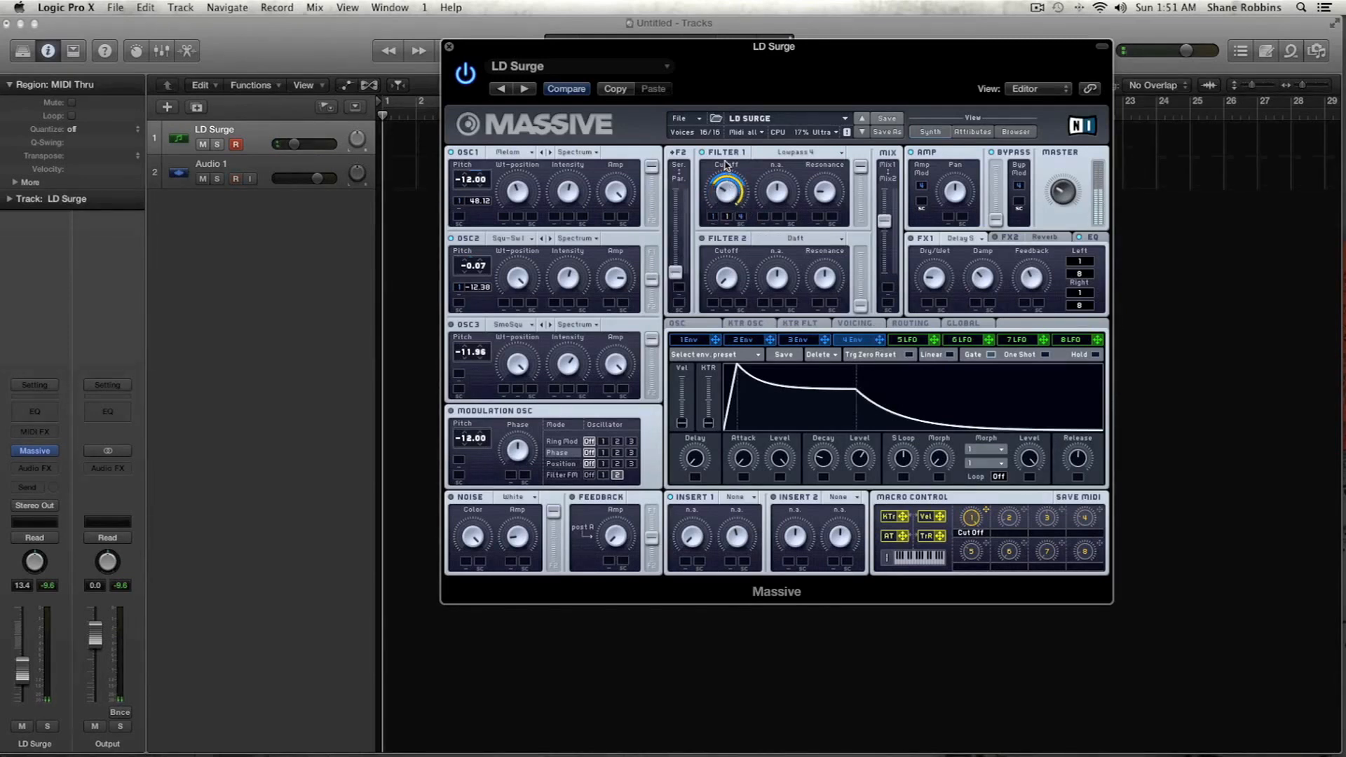
pyautogui.moveTo(884, 222); pyautogui.dragTo(884, 188)
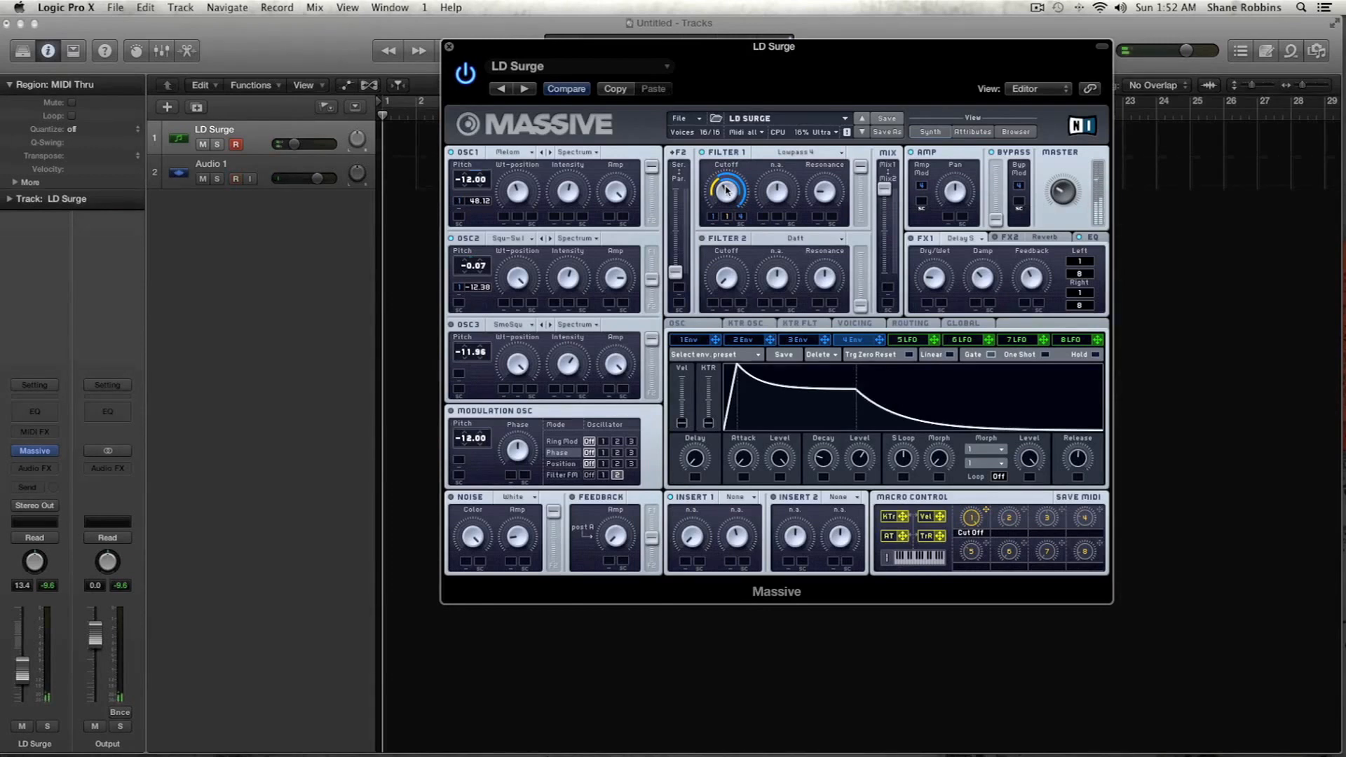
# - Raise the noise oscillator's amplitude and set its type to Bright Noise
pyautogui.click(496, 498)
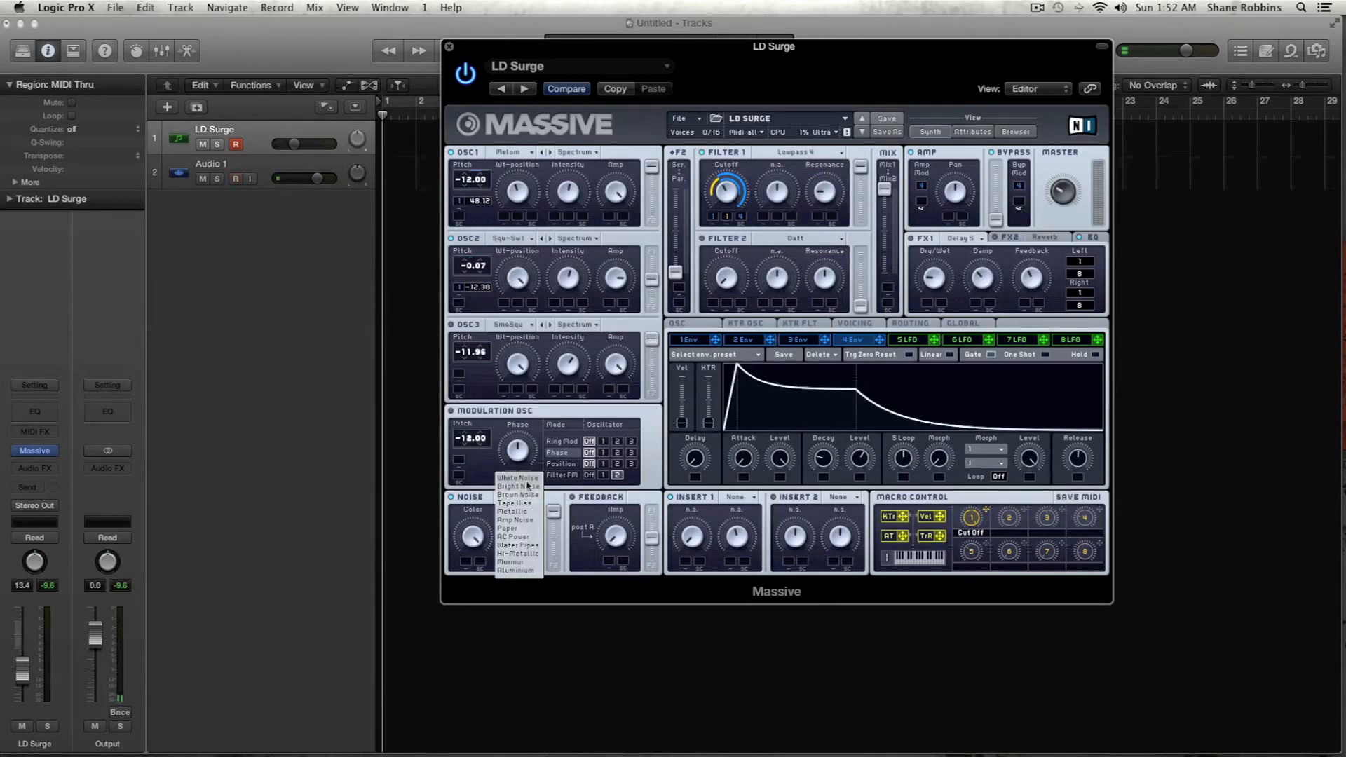
pyautogui.click(523, 479)
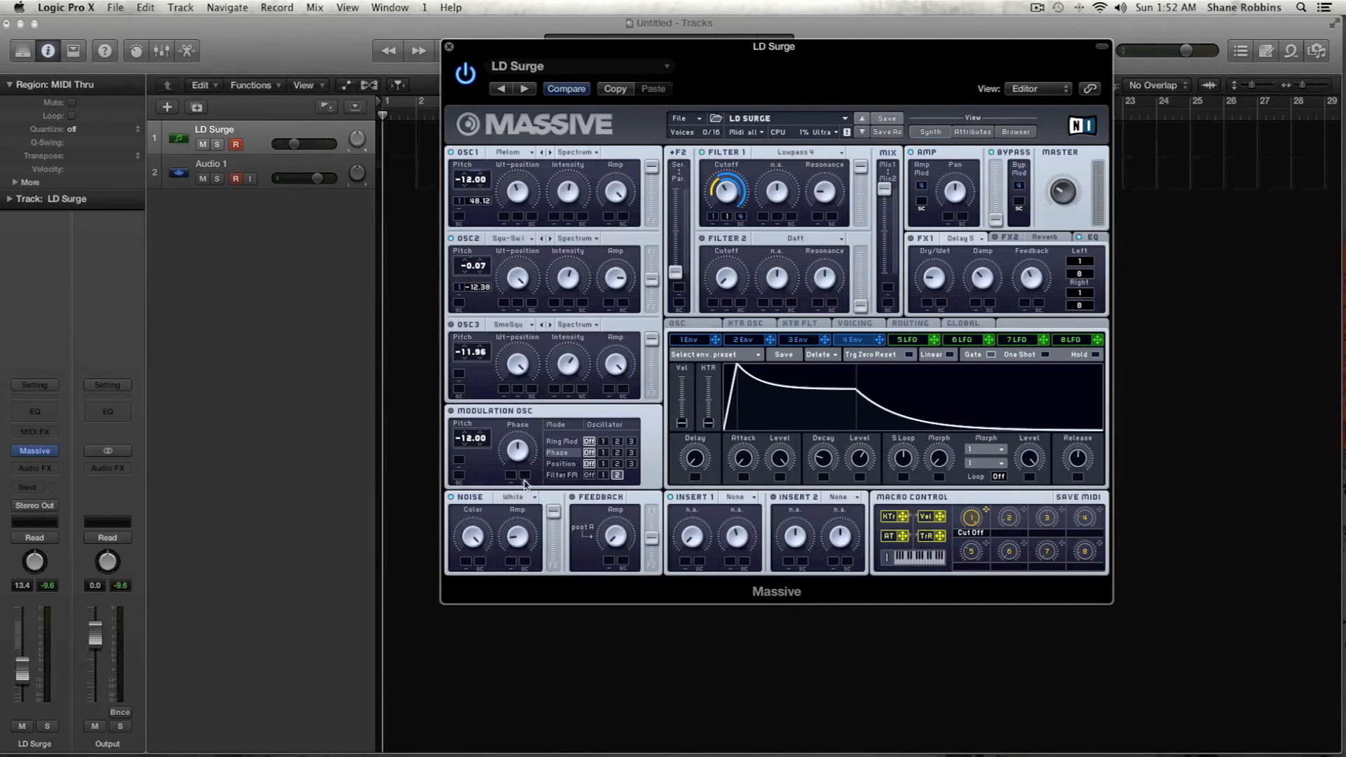
pyautogui.moveTo(517, 534); pyautogui.dragTo(517, 505)
pyautogui.click(517, 500)
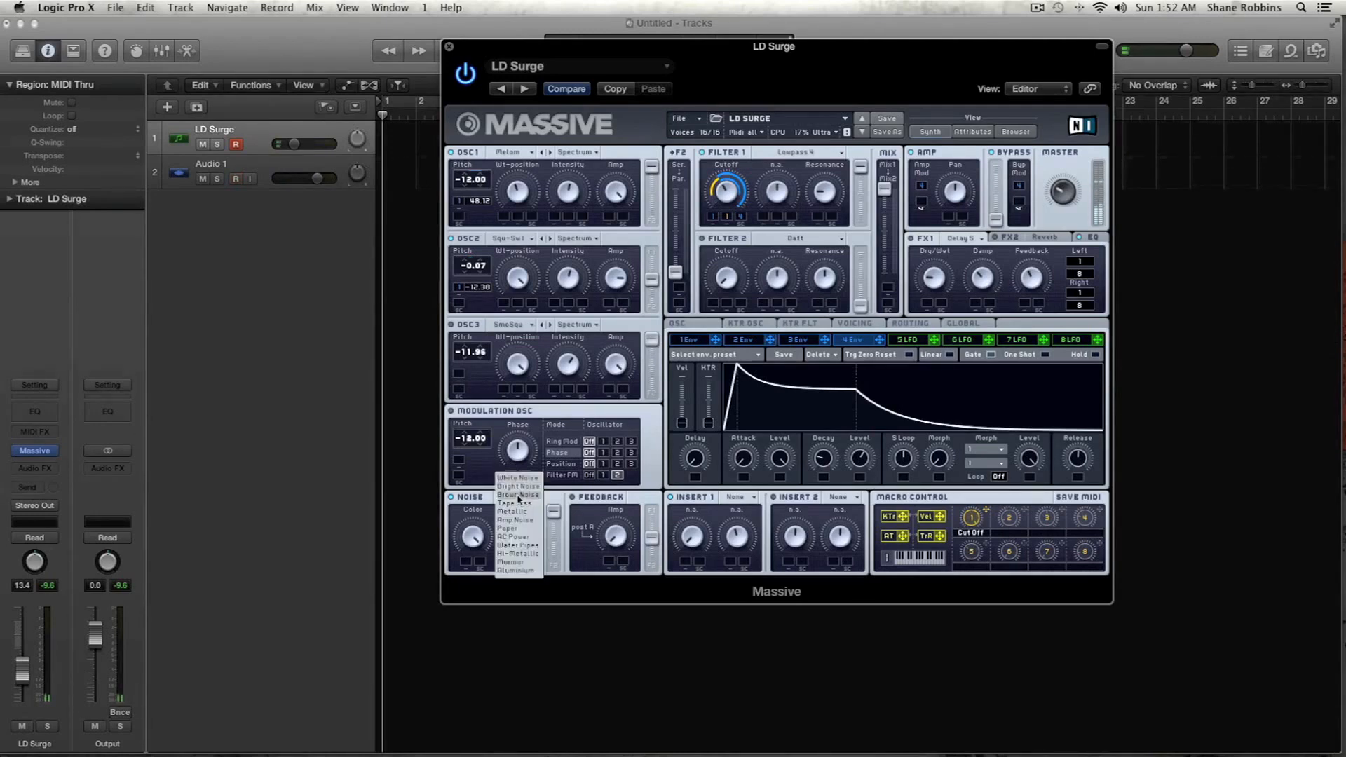
pyautogui.click(520, 492)
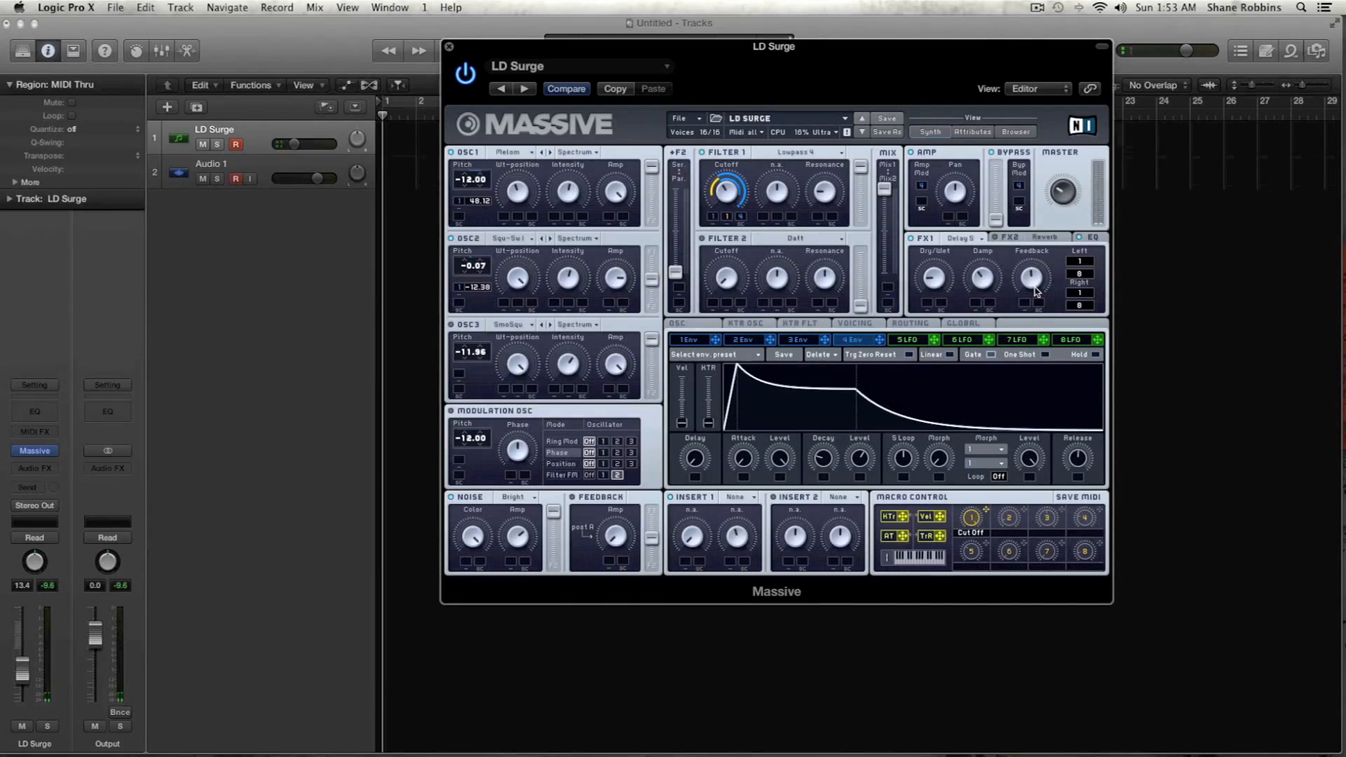
# - Bring up the FX2 Reverb, slightly lower envelope 4's level and fine-tune Filter 1's cutoff
pyautogui.click(1030, 238)
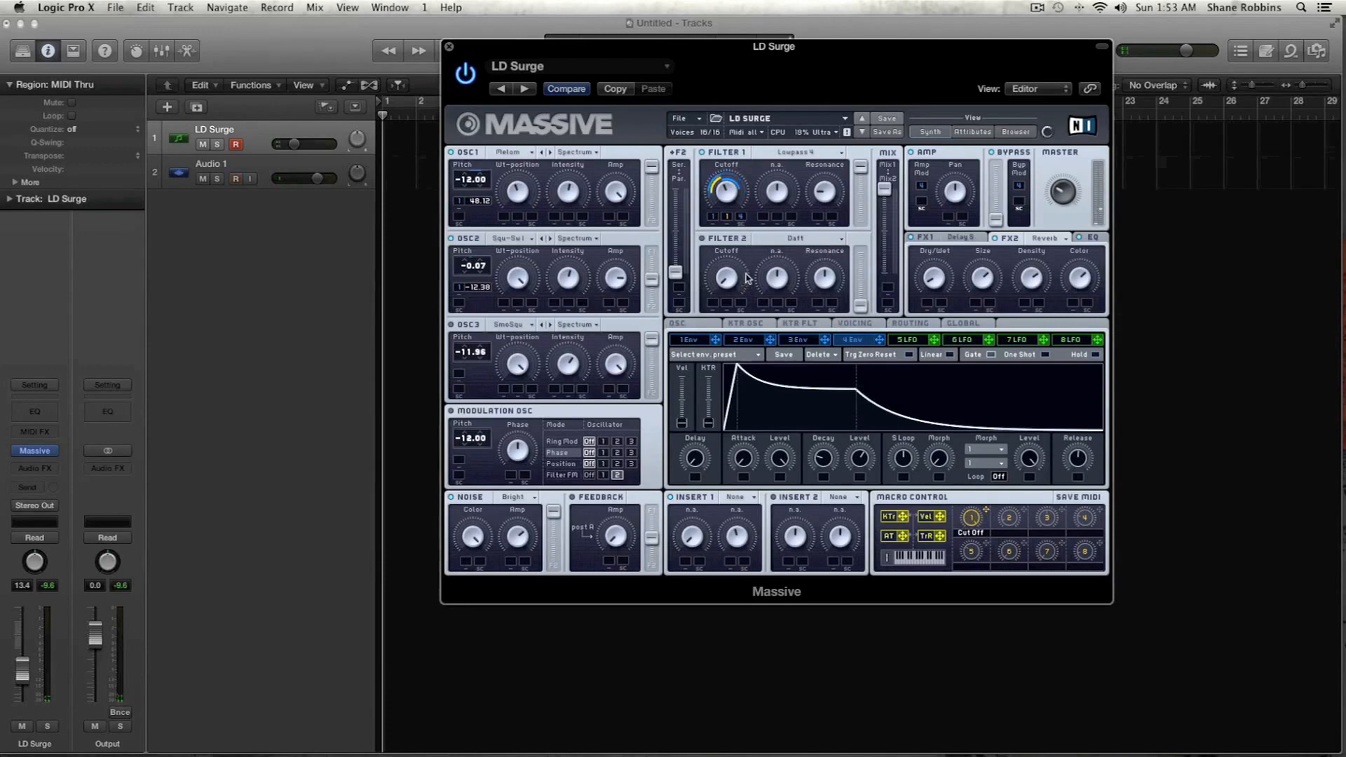
pyautogui.moveTo(861, 464)
pyautogui.mouseDown()
pyautogui.moveTo(854, 410)
pyautogui.moveTo(874, 471)
pyautogui.mouseUp()
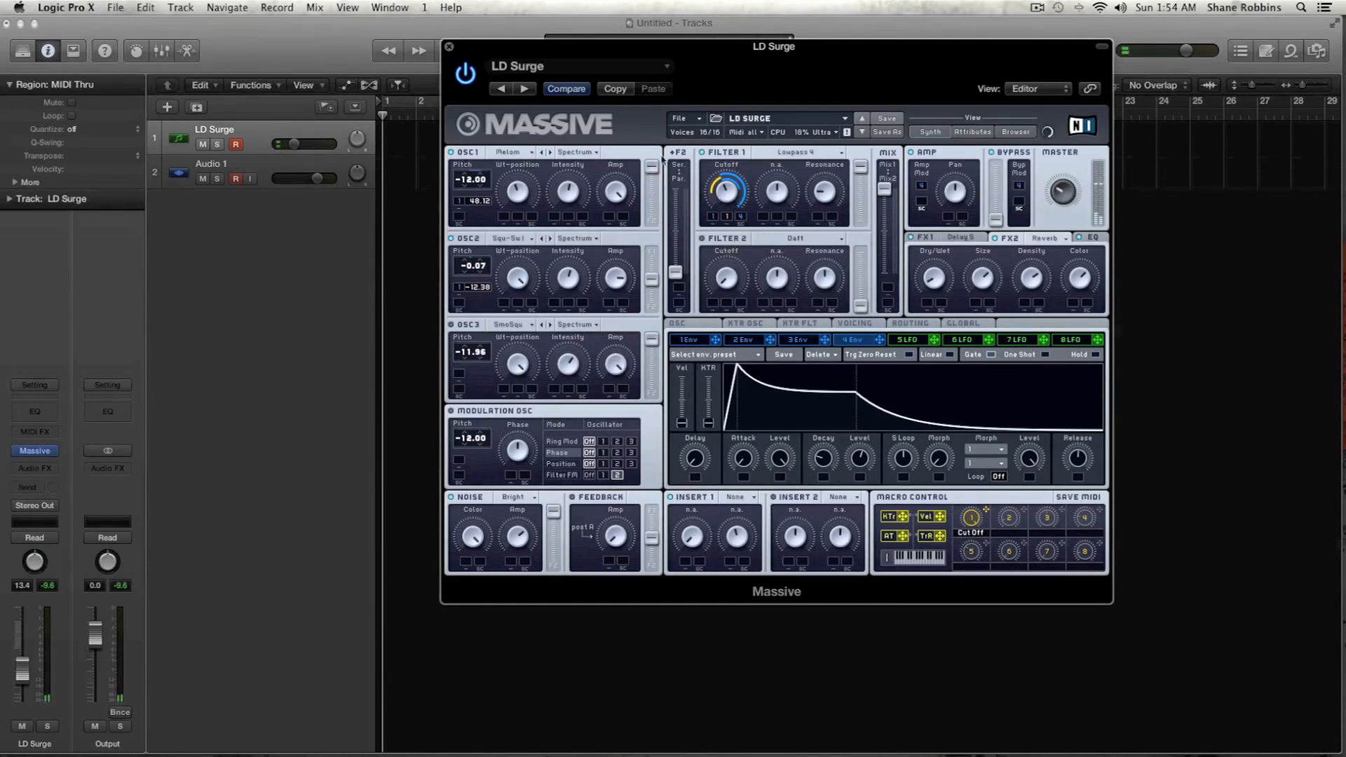
pyautogui.moveTo(731, 185); pyautogui.dragTo(730, 193)
# - Change modulator 5 from an LFO to a Performer
pyautogui.click(924, 340)
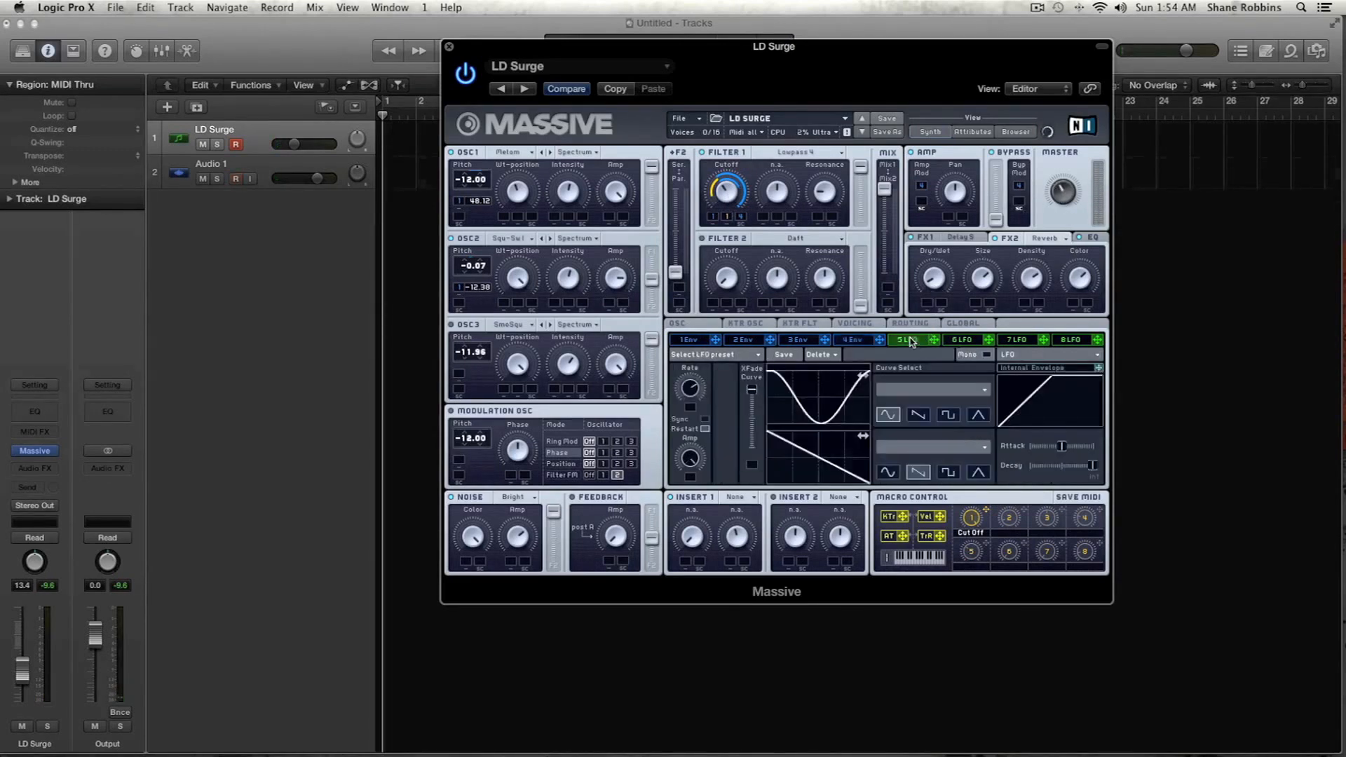
pyautogui.click(1036, 356)
pyautogui.click(1029, 367)
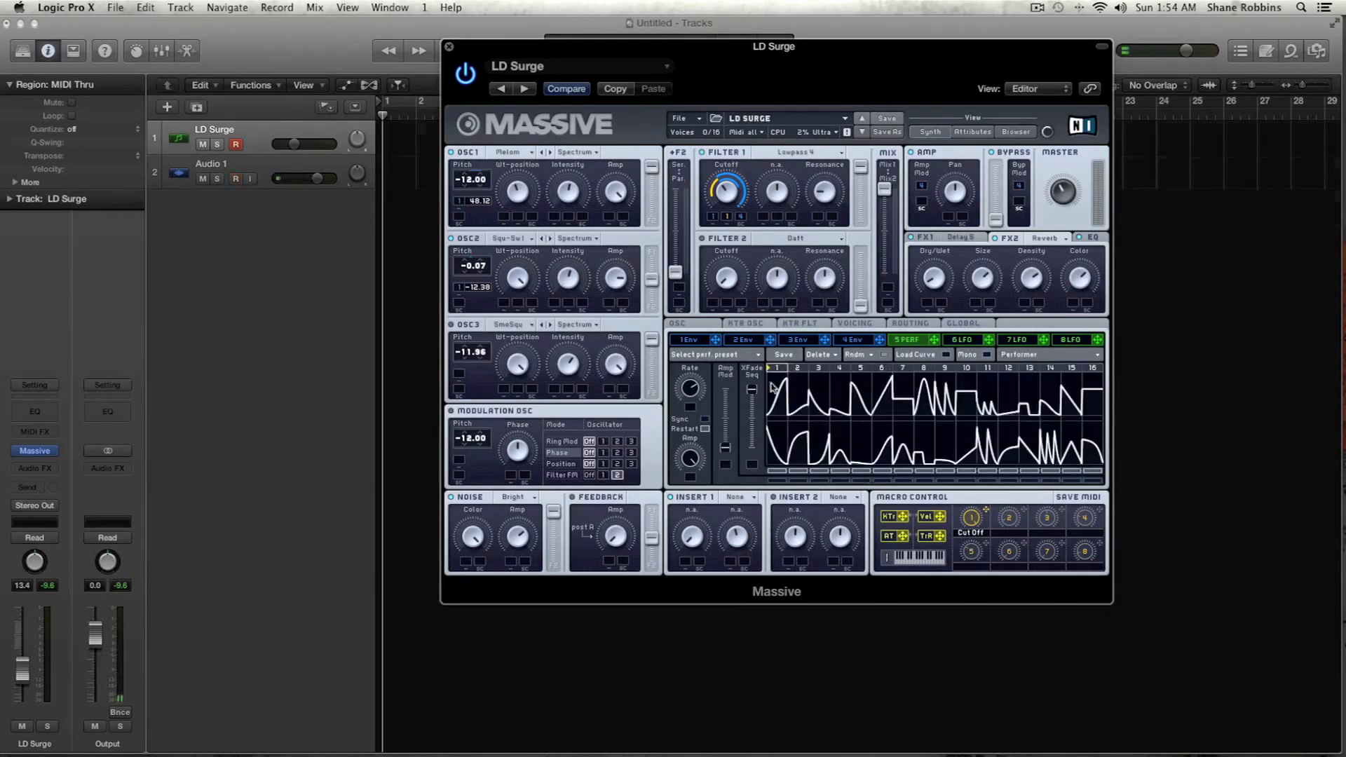
# - Randomize the Performer's curve sequences repeatedly and adjust the curve in its first step
pyautogui.click(886, 356)
pyautogui.click(885, 355)
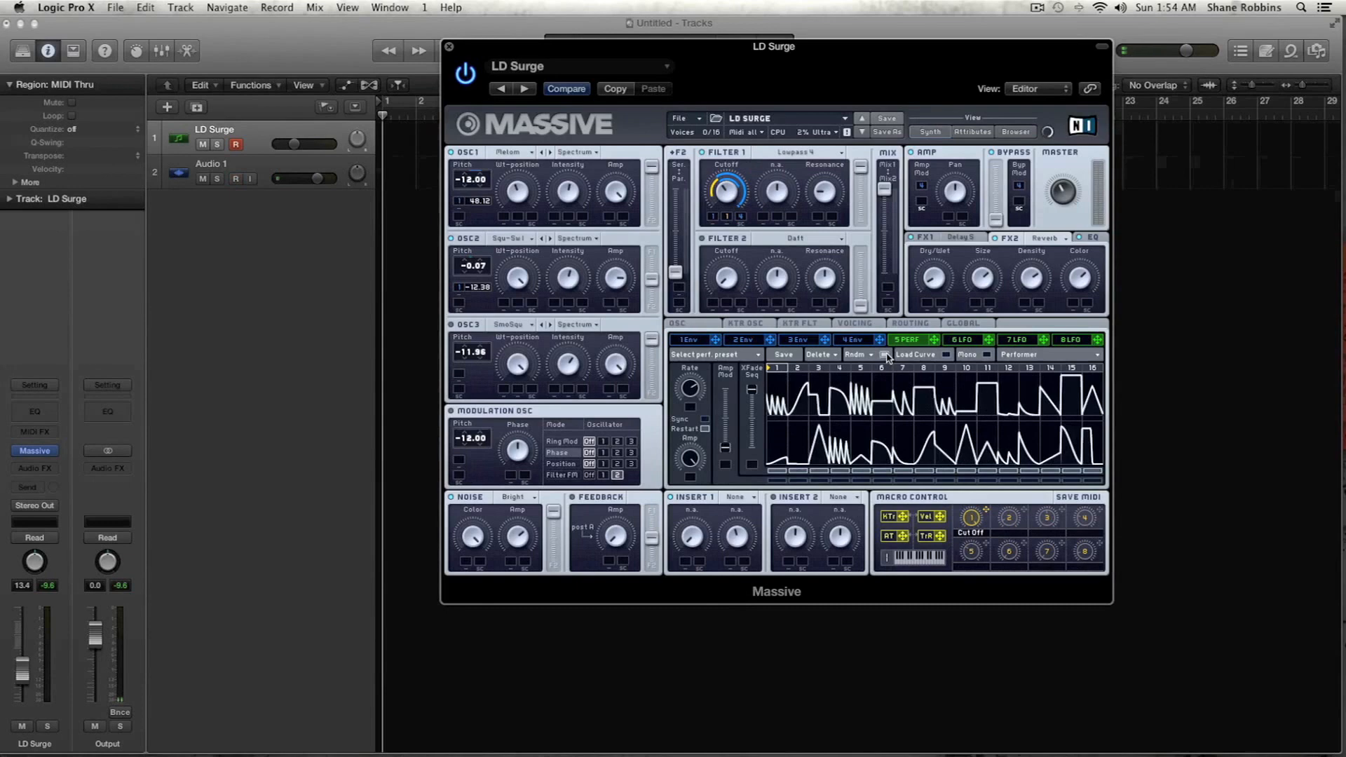
pyautogui.click(886, 355)
pyautogui.click(886, 355)
pyautogui.click(886, 355)
pyautogui.click(886, 355)
pyautogui.click(886, 356)
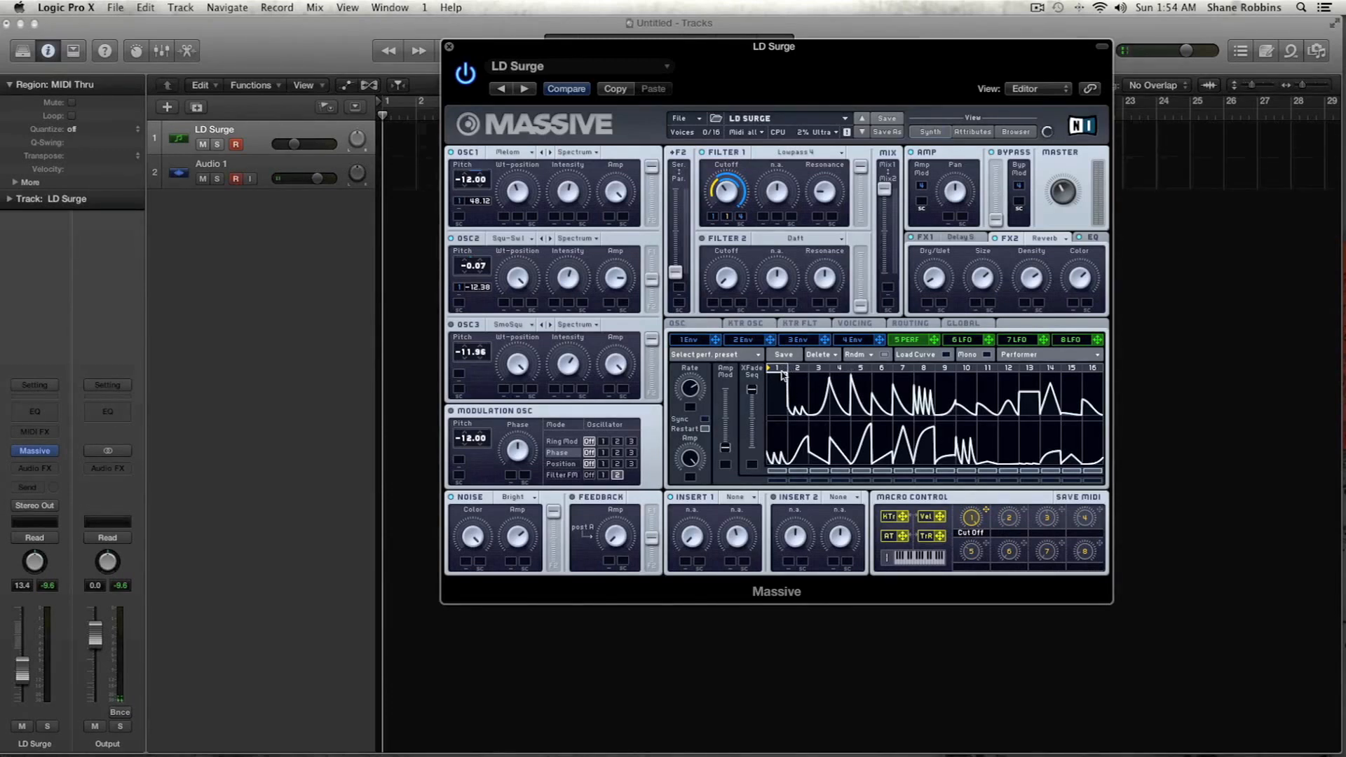
pyautogui.moveTo(782, 378); pyautogui.dragTo(801, 401)
# - Assign Performer 5 to OSC1's pitch with an amount of 64.00 and toggle the Performer's Restart option
pyautogui.moveTo(935, 342); pyautogui.dragTo(460, 217)
pyautogui.click(460, 214)
pyautogui.click(459, 223)
pyautogui.moveTo(460, 219); pyautogui.dragTo(456, 137)
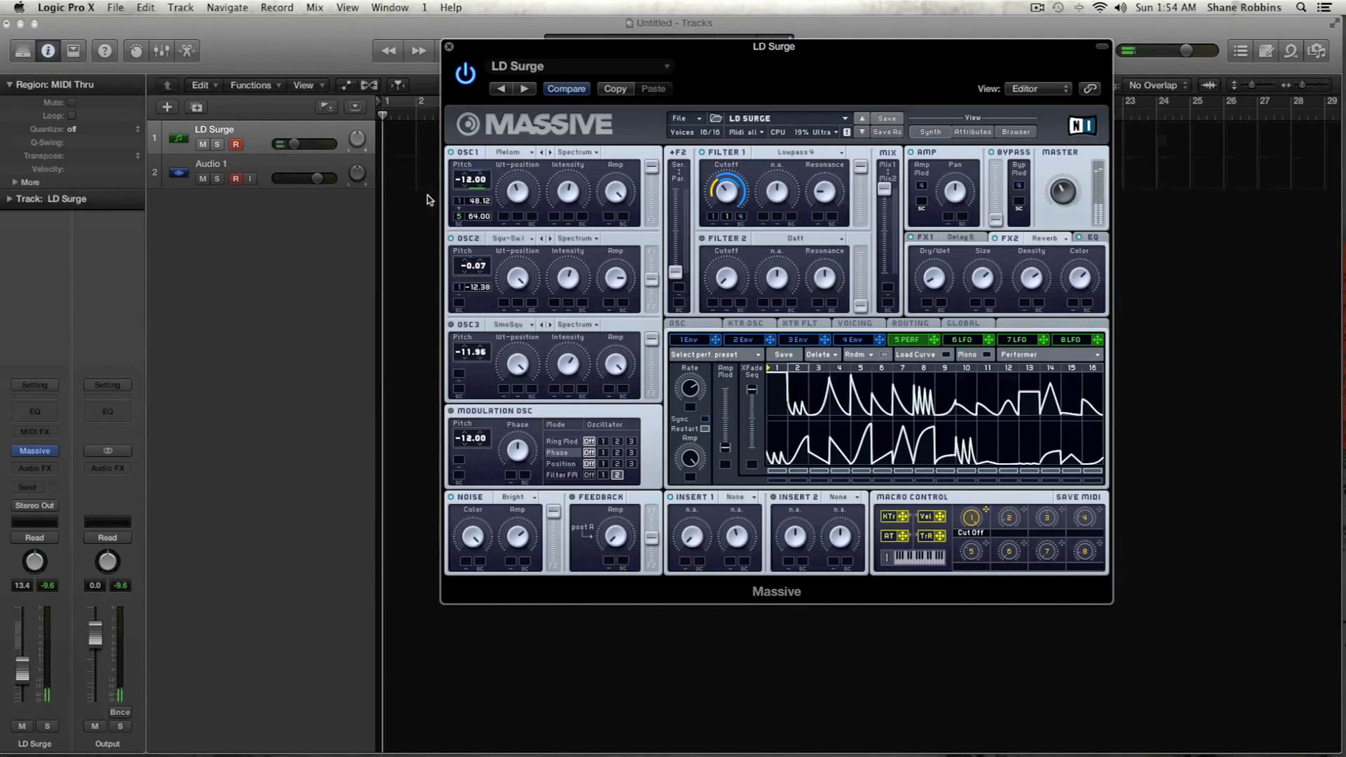
pyautogui.click(706, 430)
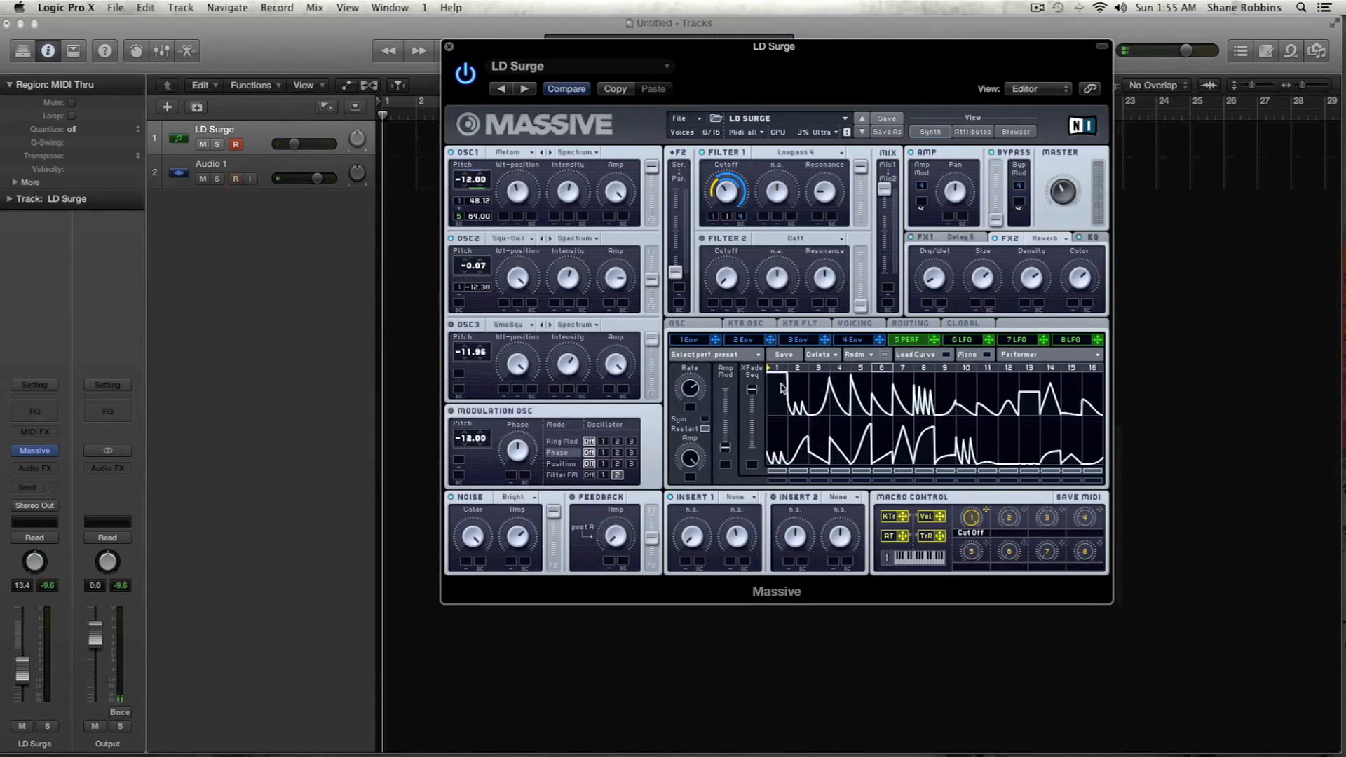
# - Set the Performer 5 pitch modulation to 0.33 on both OSC1 and OSC2
pyautogui.moveTo(477, 230); pyautogui.dragTo(482, 293)
pyautogui.moveTo(484, 217); pyautogui.dragTo(487, 173)
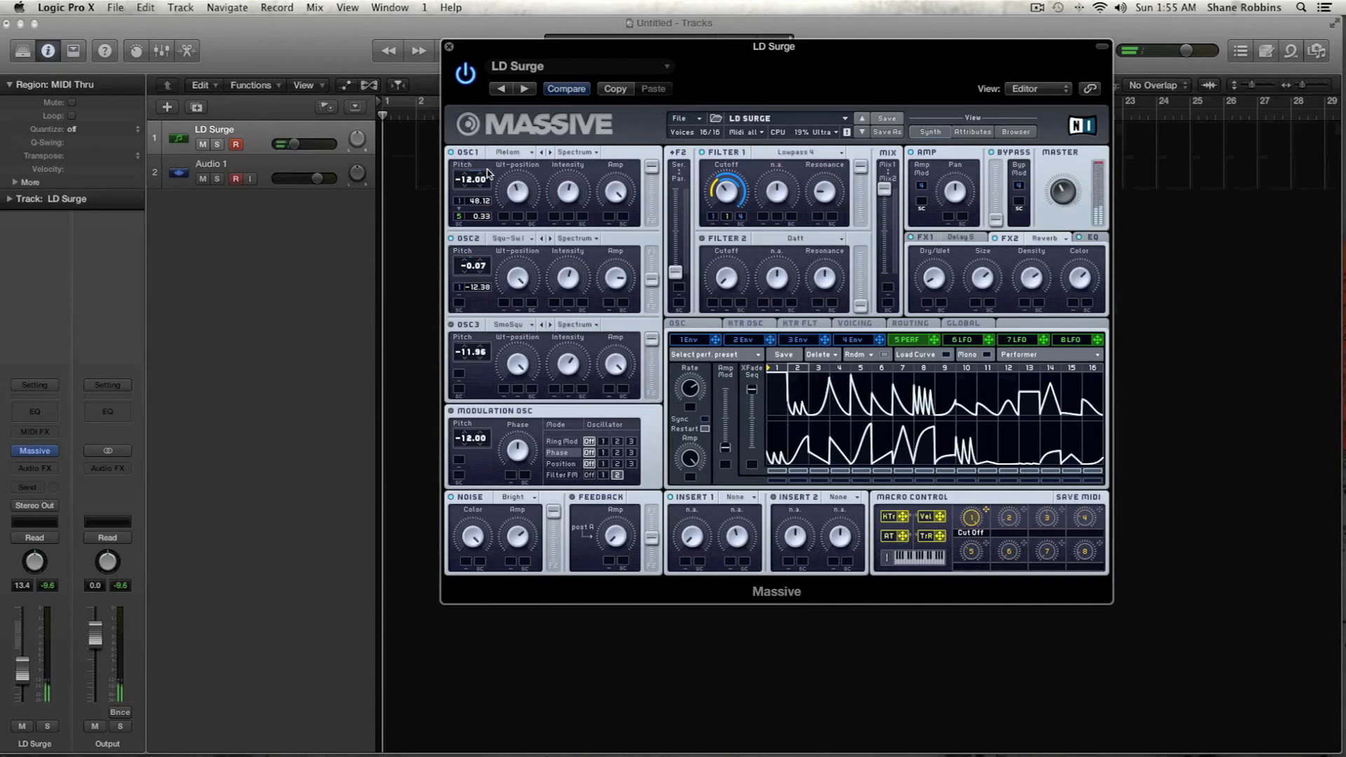
pyautogui.moveTo(934, 340); pyautogui.dragTo(506, 263)
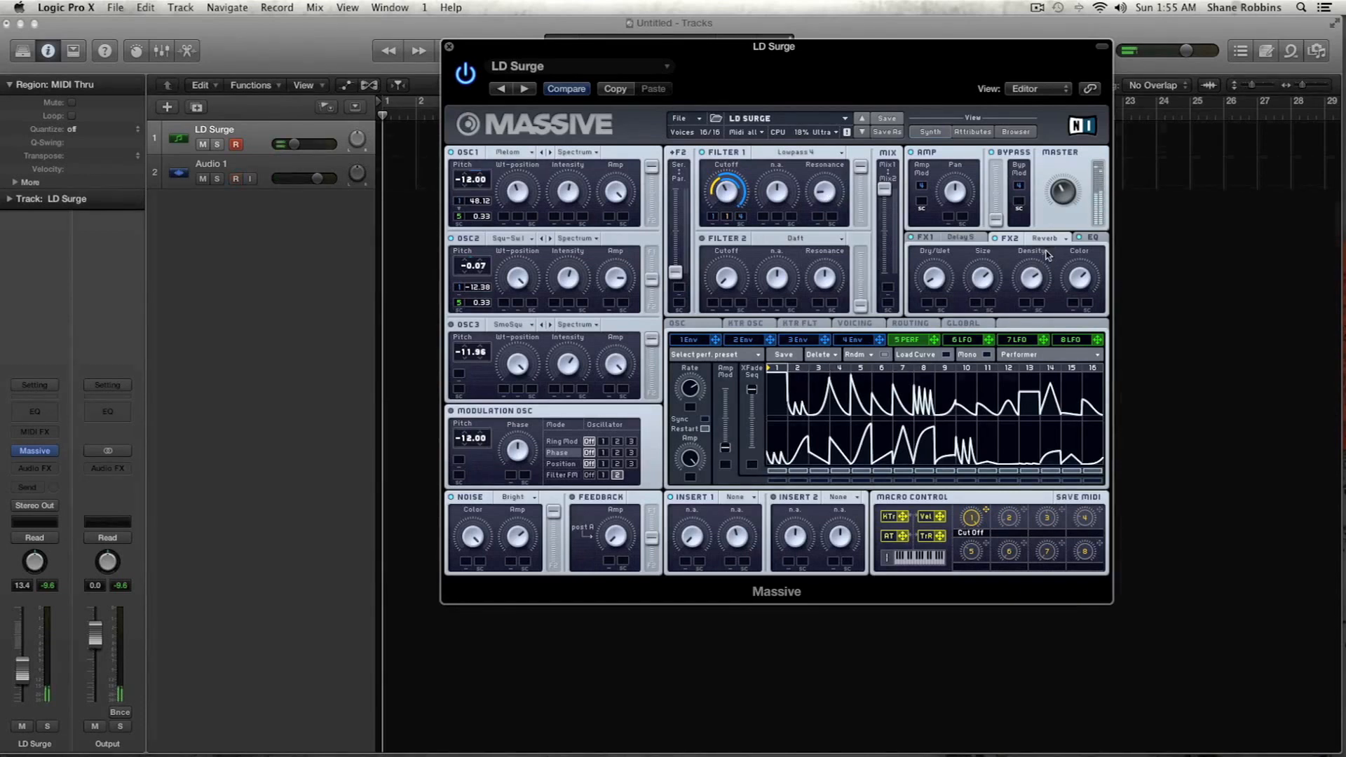
# - Examine the FX1 delay settings and the EQ settings of the patch
pyautogui.click(968, 239)
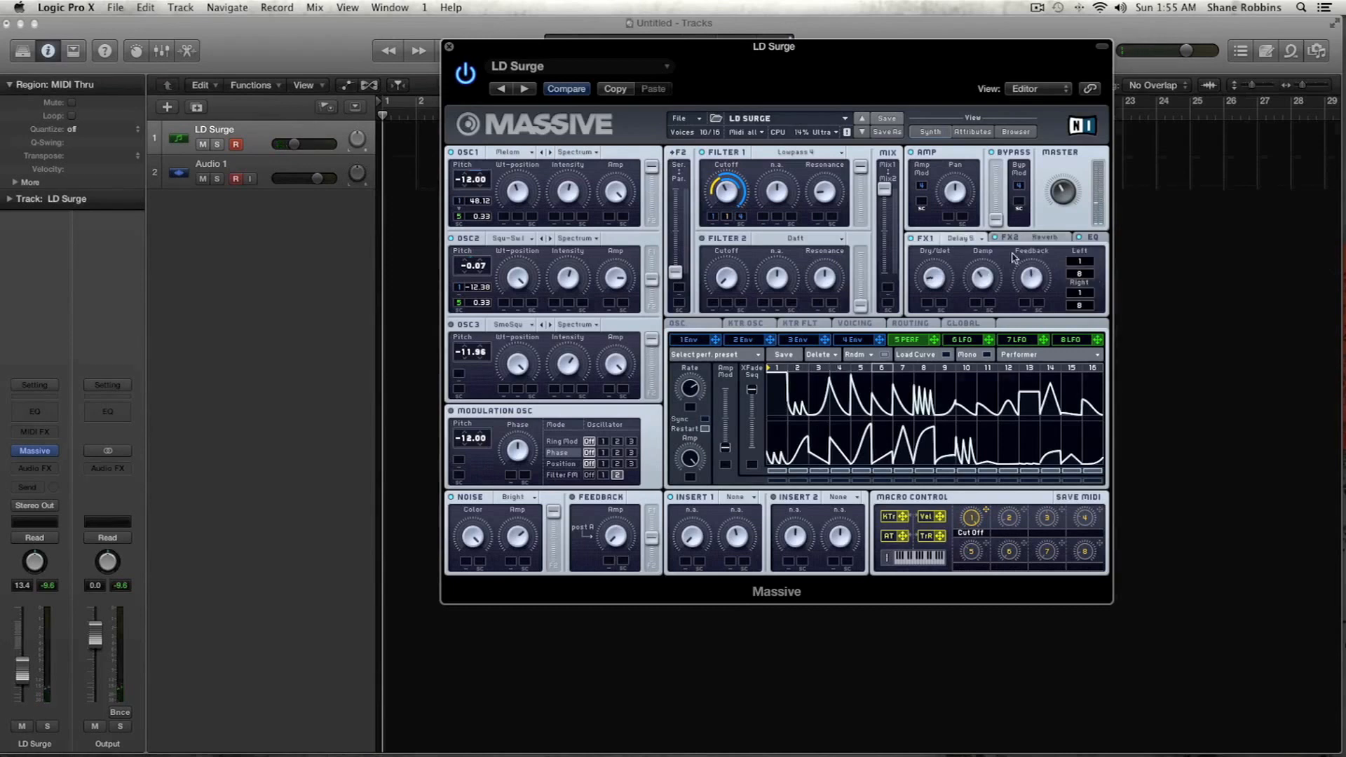
pyautogui.click(1092, 239)
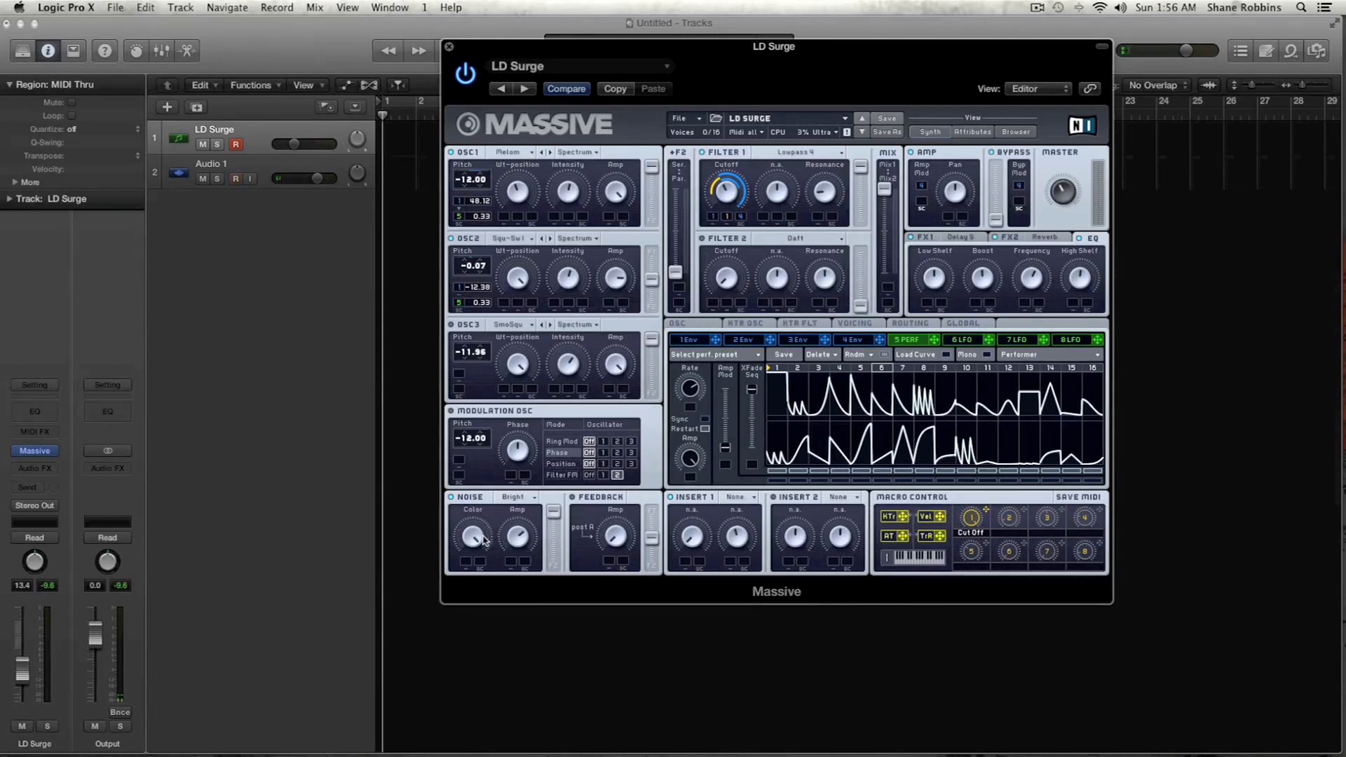
# - Load the Hardclipper effect into Insert 1 and adjust its Dry/Wet and Drive amounts
pyautogui.click(740, 503)
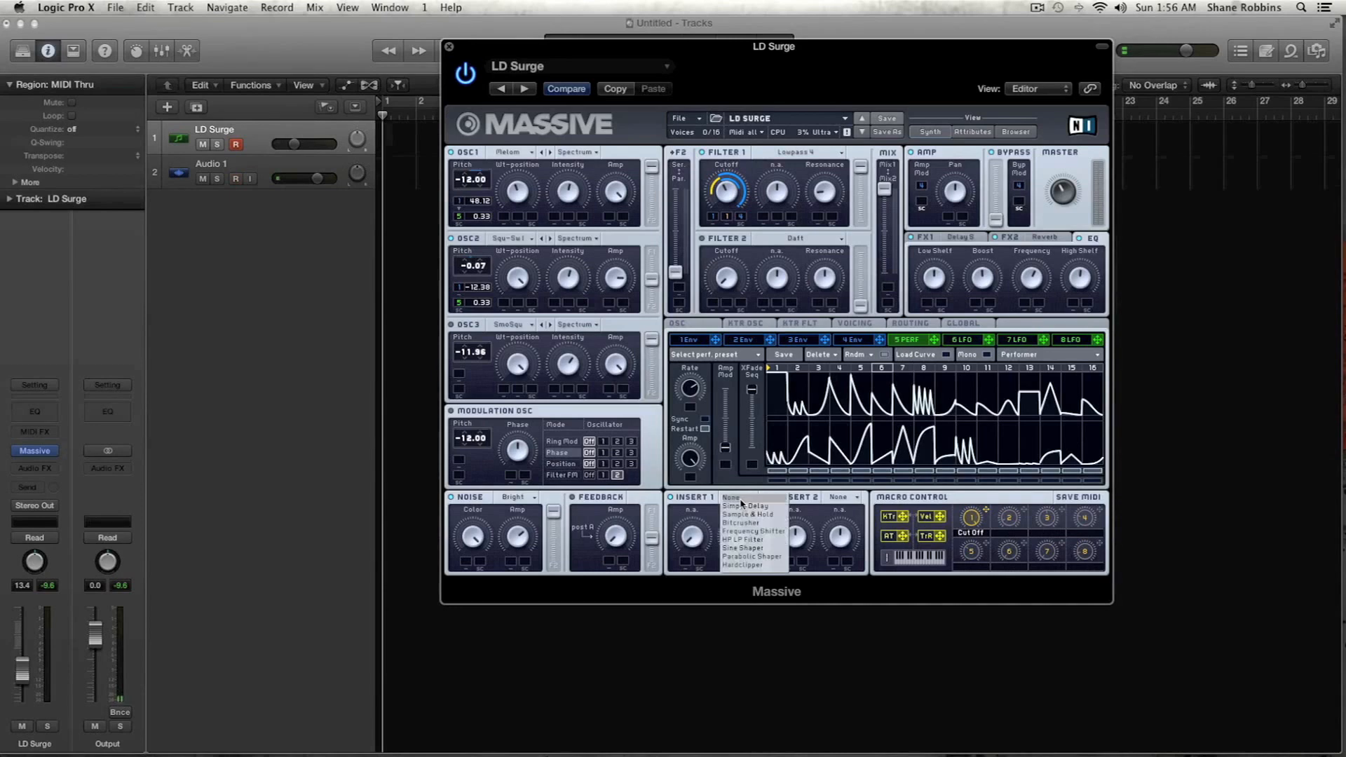
pyautogui.click(767, 565)
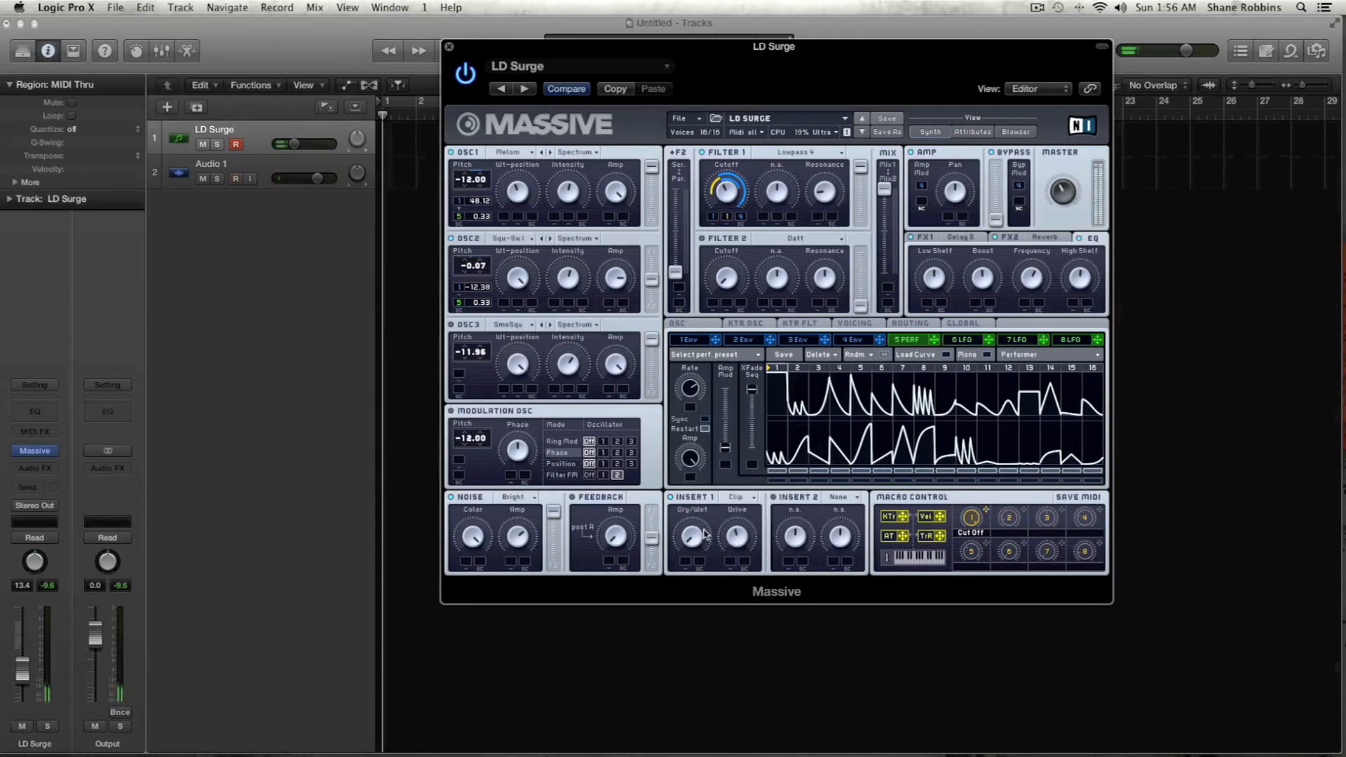
pyautogui.moveTo(698, 534); pyautogui.dragTo(698, 485)
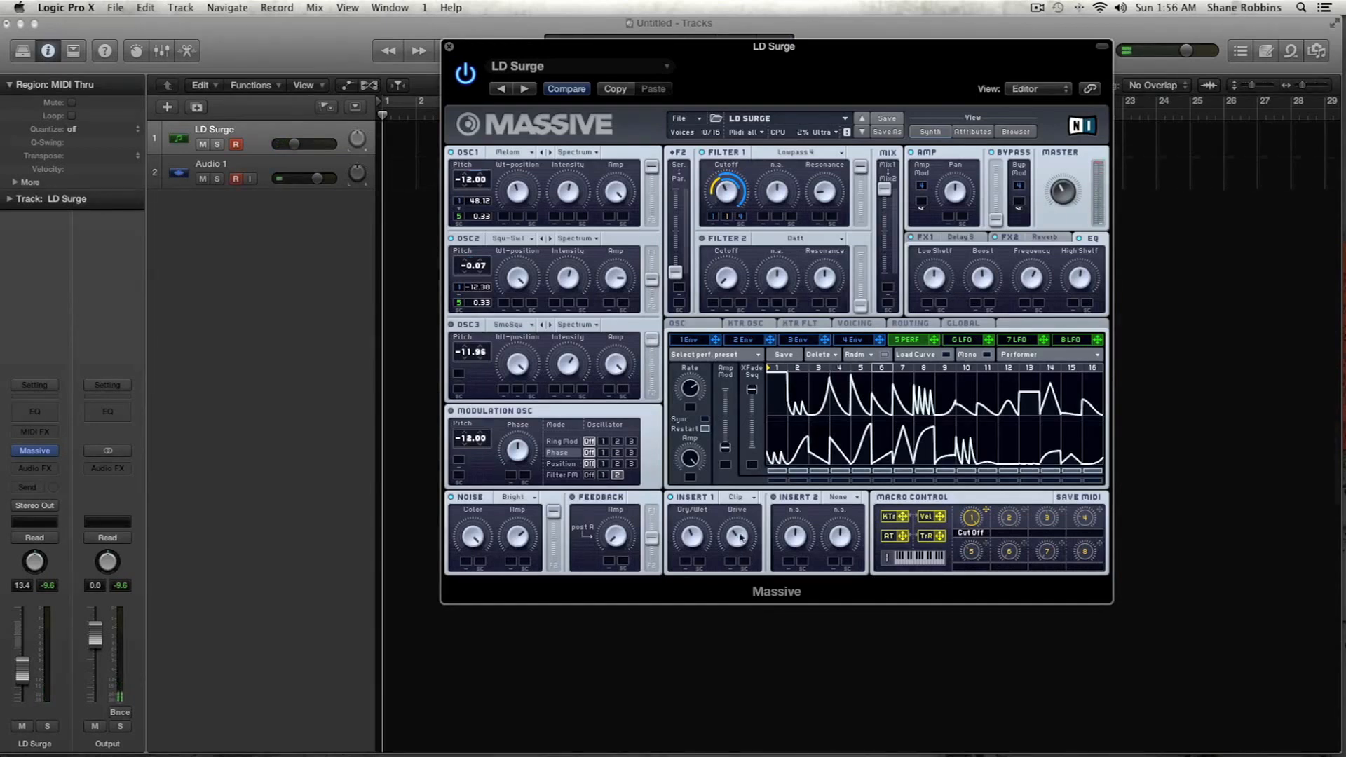
pyautogui.click(736, 502)
pyautogui.click(713, 524)
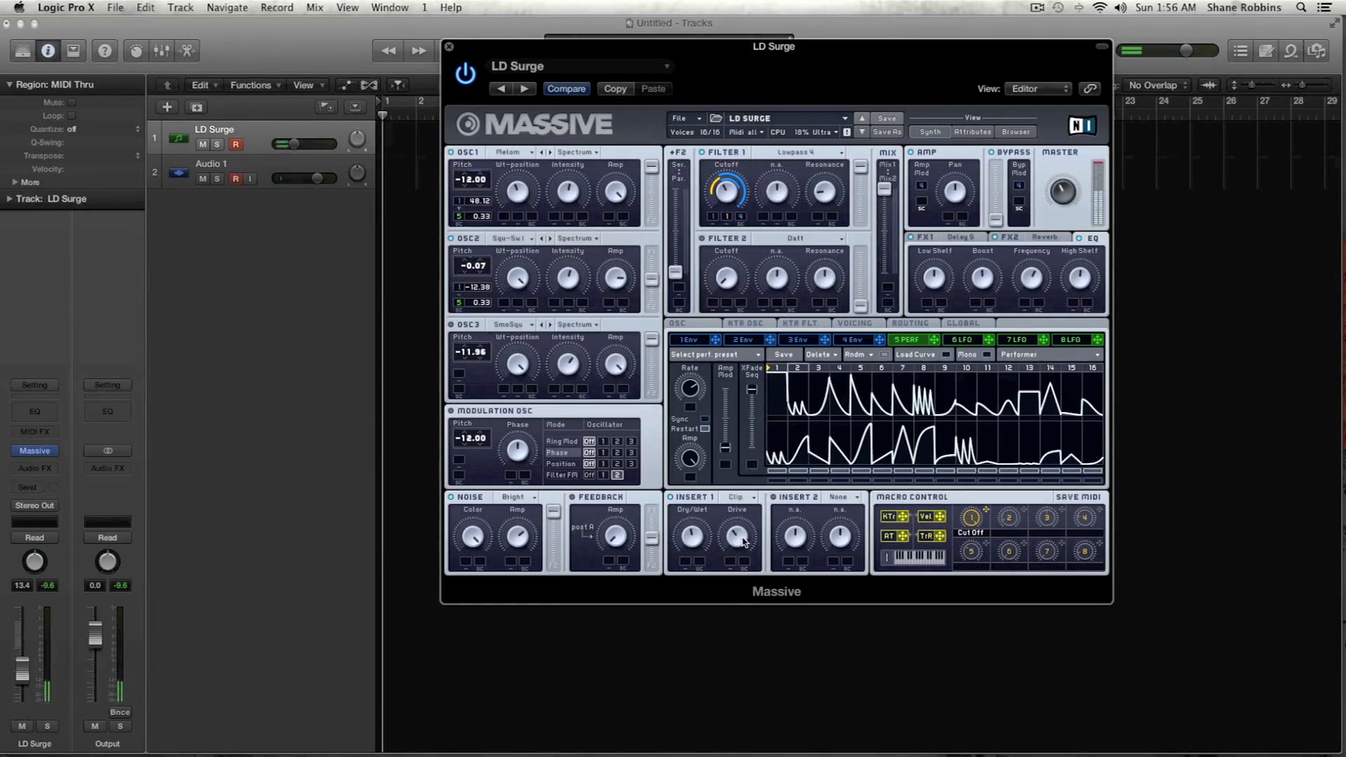
pyautogui.moveTo(743, 550); pyautogui.dragTo(739, 500)
# - Lower Insert 1's Dry/Wet and modulate it with envelope 1, and assign envelope 4 to its Drive with a modulation range
pyautogui.moveTo(691, 538); pyautogui.dragTo(696, 579)
pyautogui.click(694, 340)
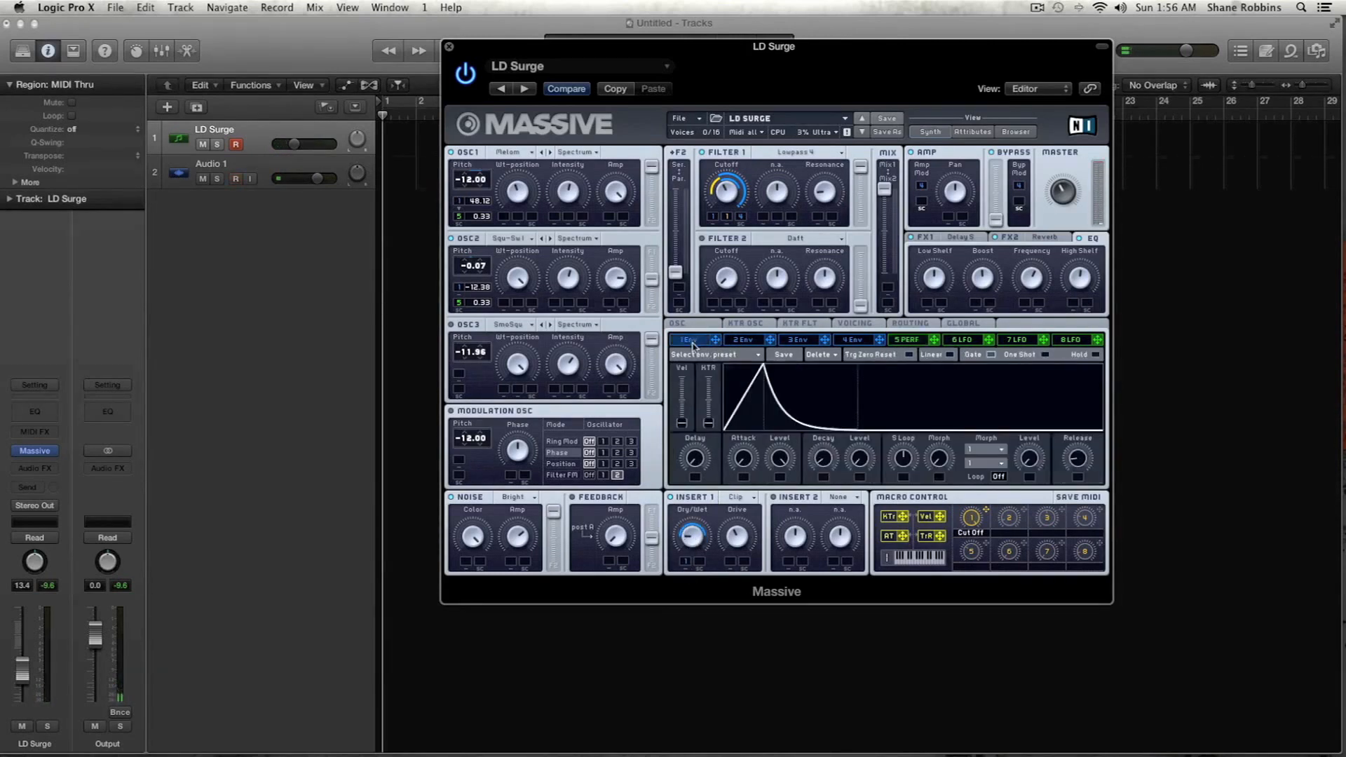
pyautogui.click(876, 341)
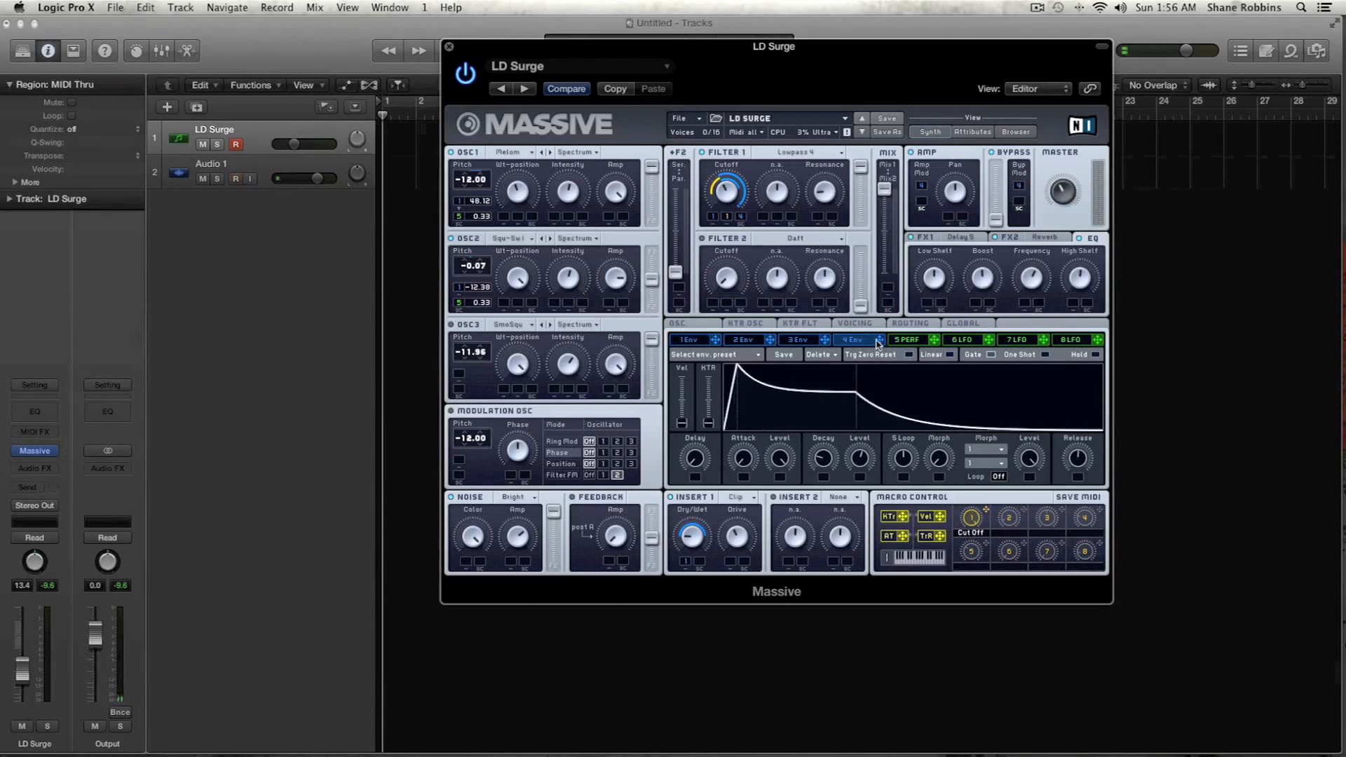
pyautogui.moveTo(880, 340); pyautogui.dragTo(731, 561)
pyautogui.moveTo(732, 560); pyautogui.dragTo(735, 538)
# - Compare envelopes 1 and 4 and adjust the Release of envelope 4
pyautogui.click(697, 342)
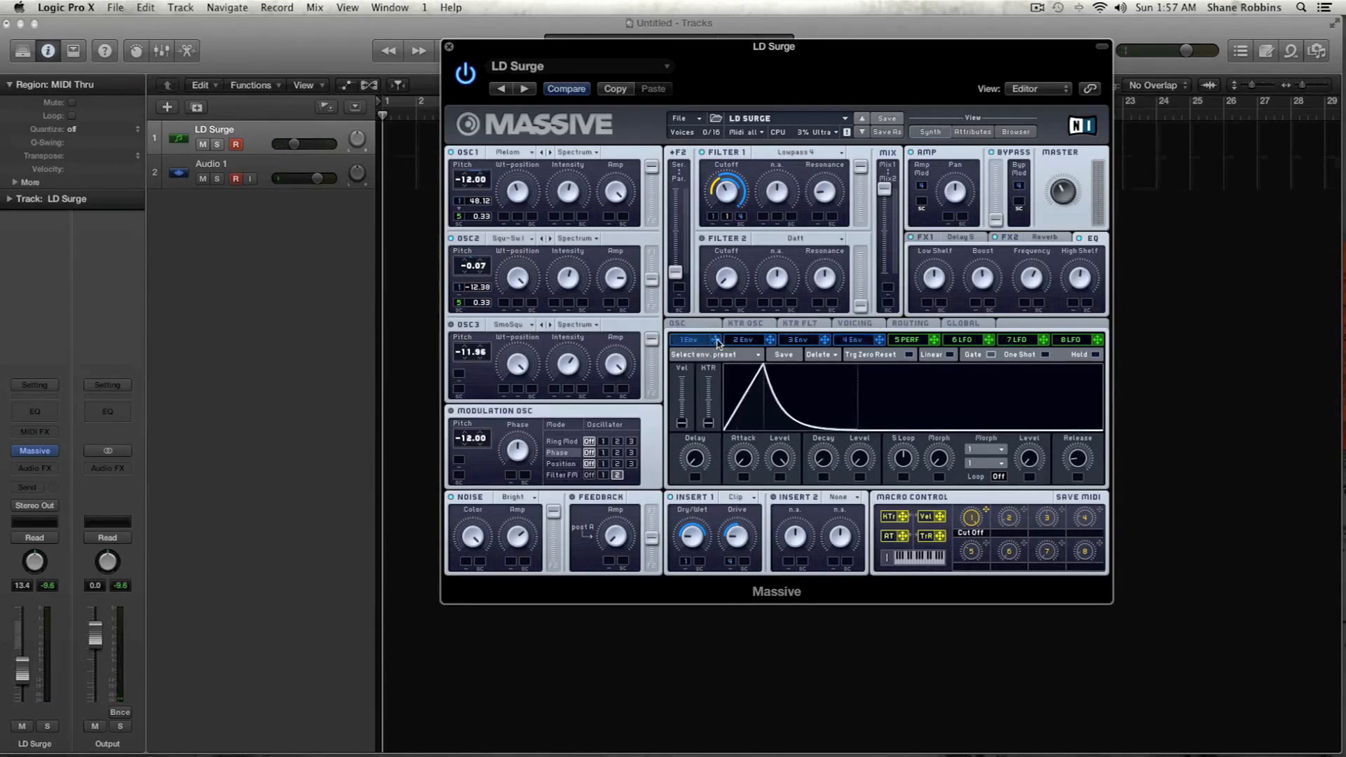
pyautogui.click(853, 342)
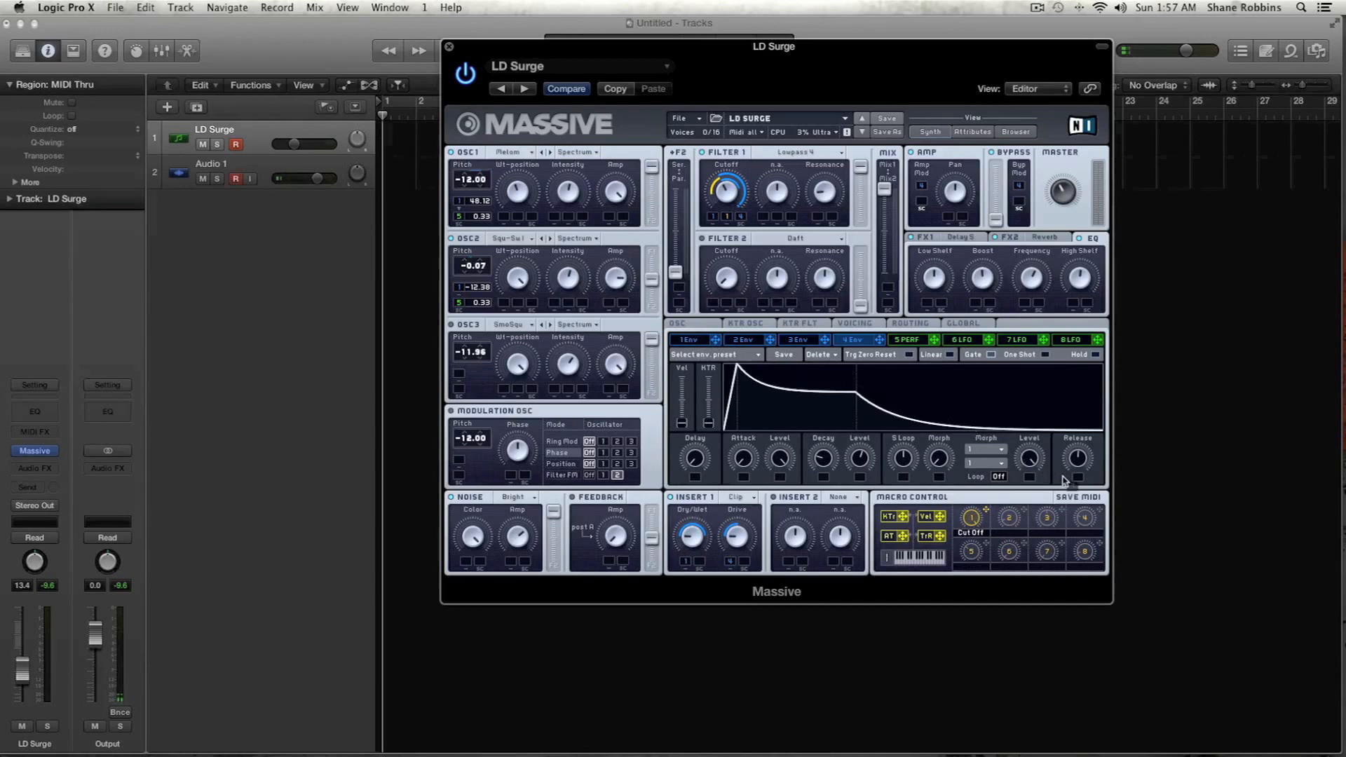
pyautogui.moveTo(1080, 478); pyautogui.dragTo(1078, 454)
pyautogui.moveTo(1080, 454); pyautogui.dragTo(1082, 446)
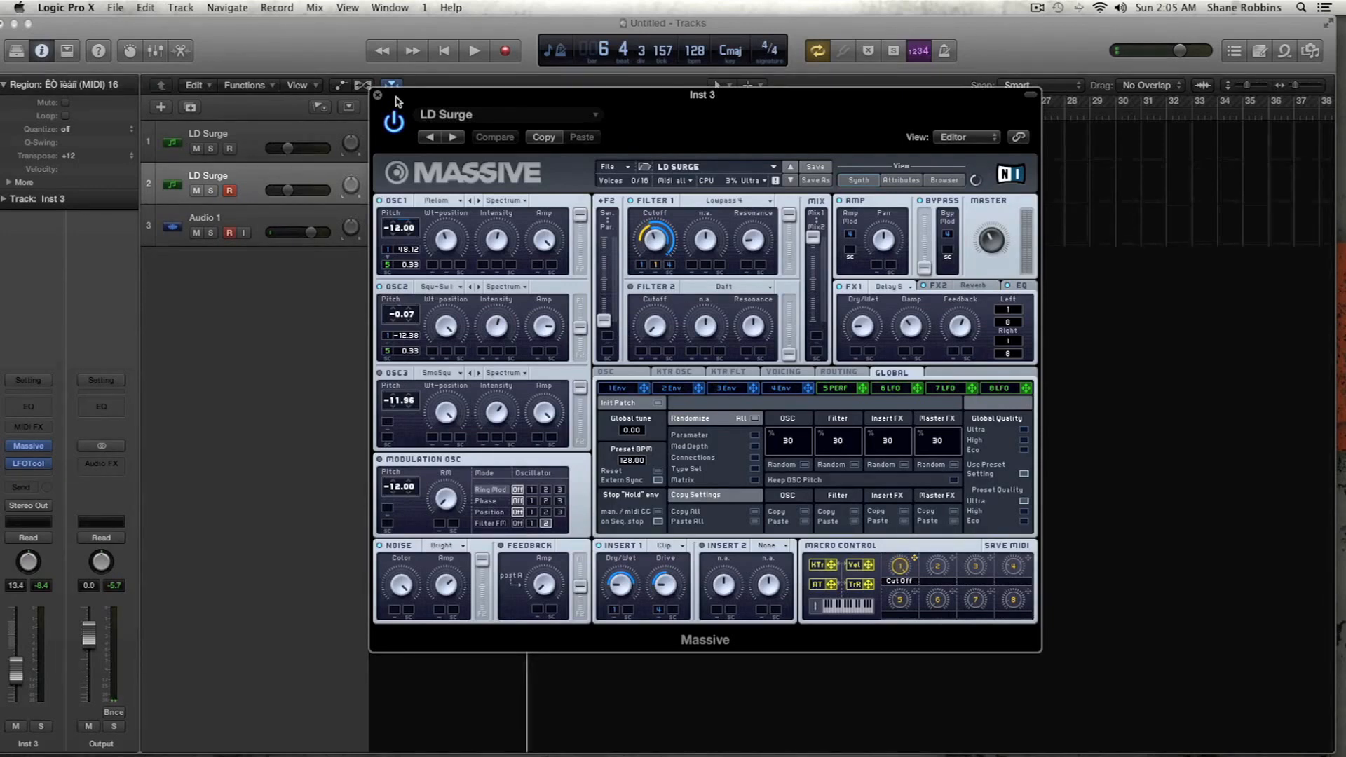
# - Play back the project to audition the lead sound, and stop playback
pyautogui.press('space')
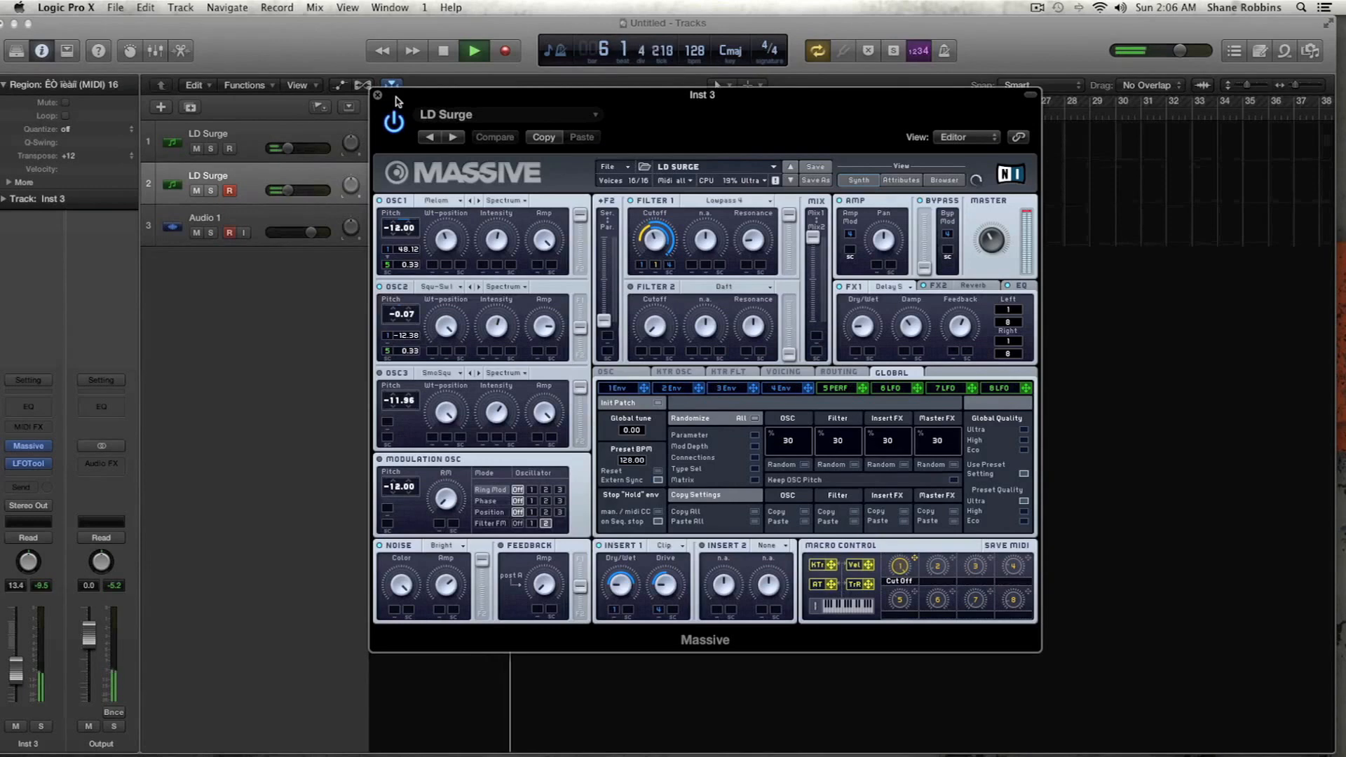
pyautogui.press('space')
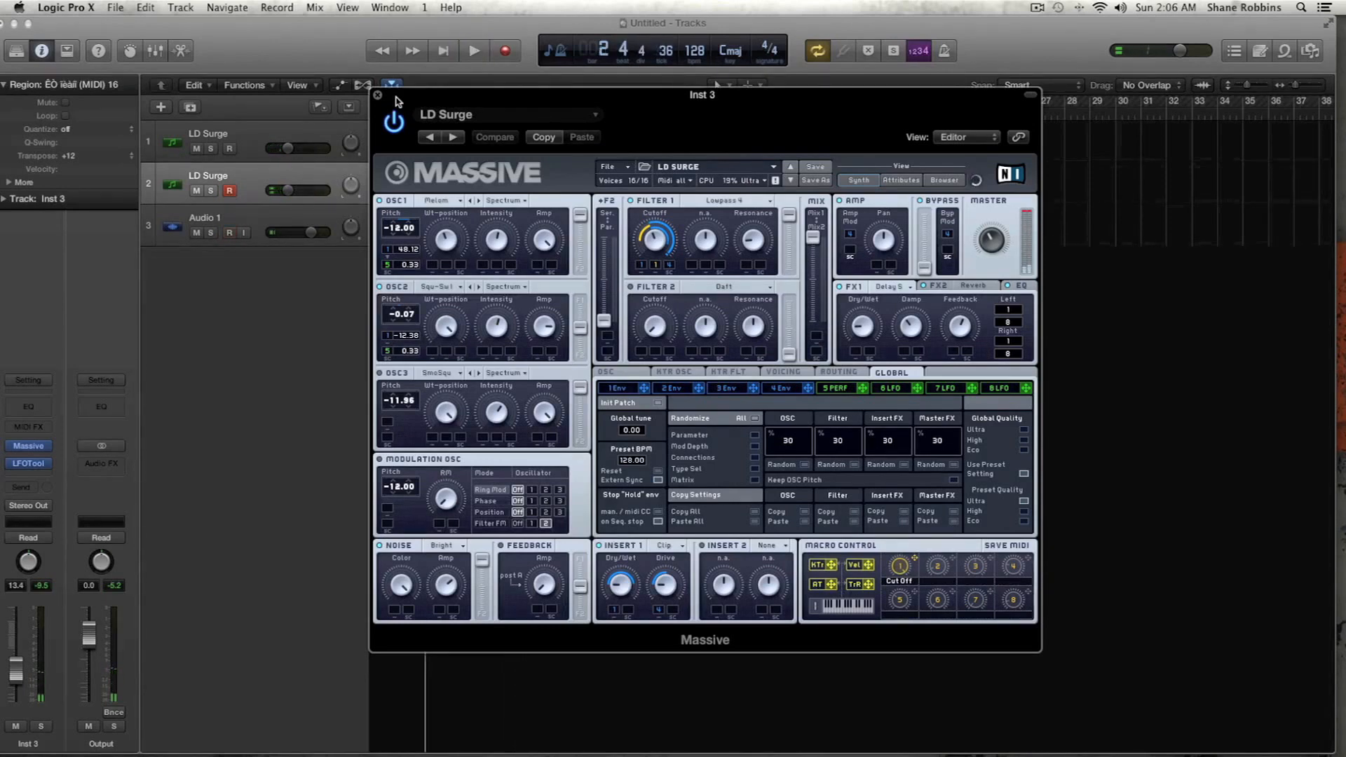